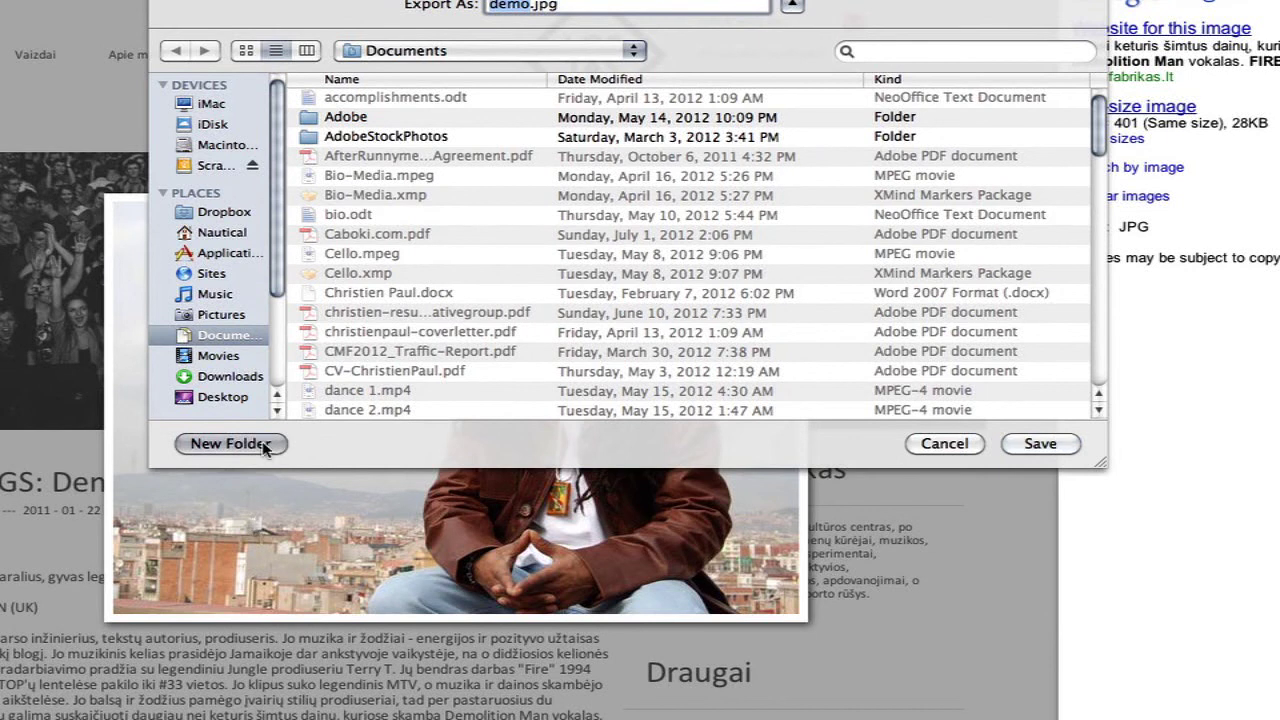
Save demo.jpg into a new folder named "highgrade" inside Documents
text(highgrad)
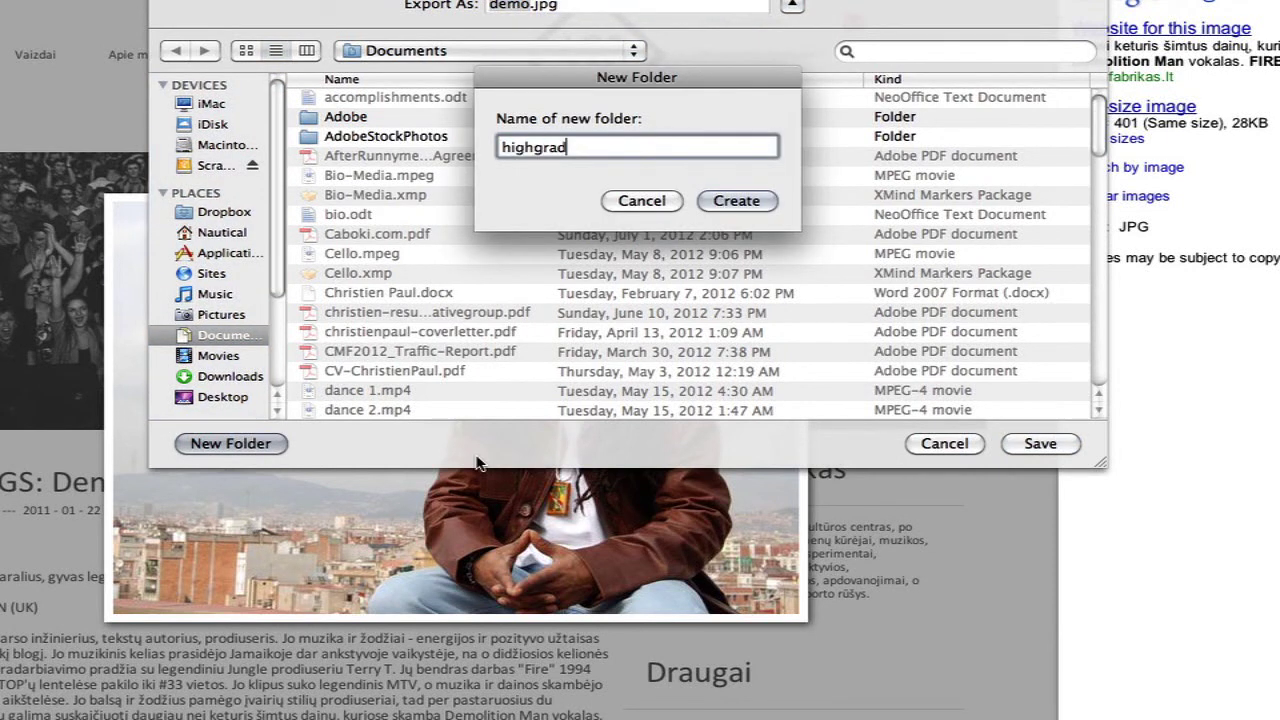
text(e)
key(Return)
click(1025, 445)
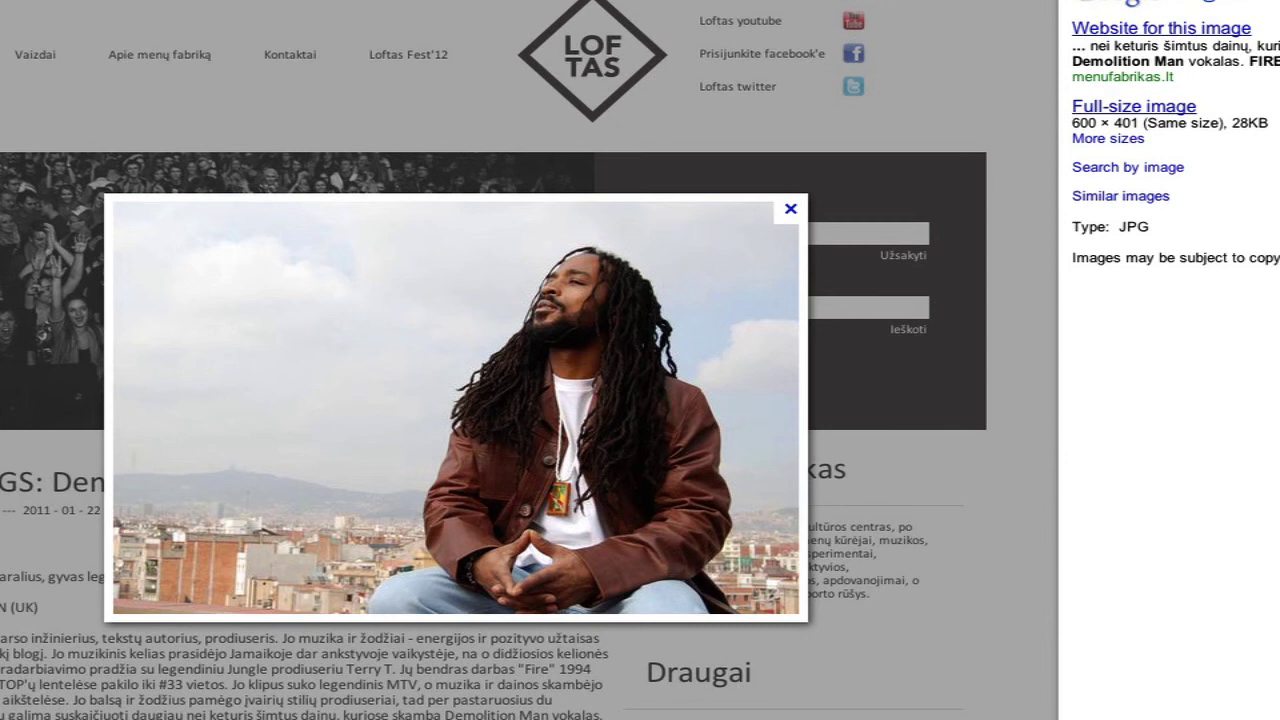
Search Google for "demolition man fire myspace" and open the artist's MySpace profile
text(demolit)
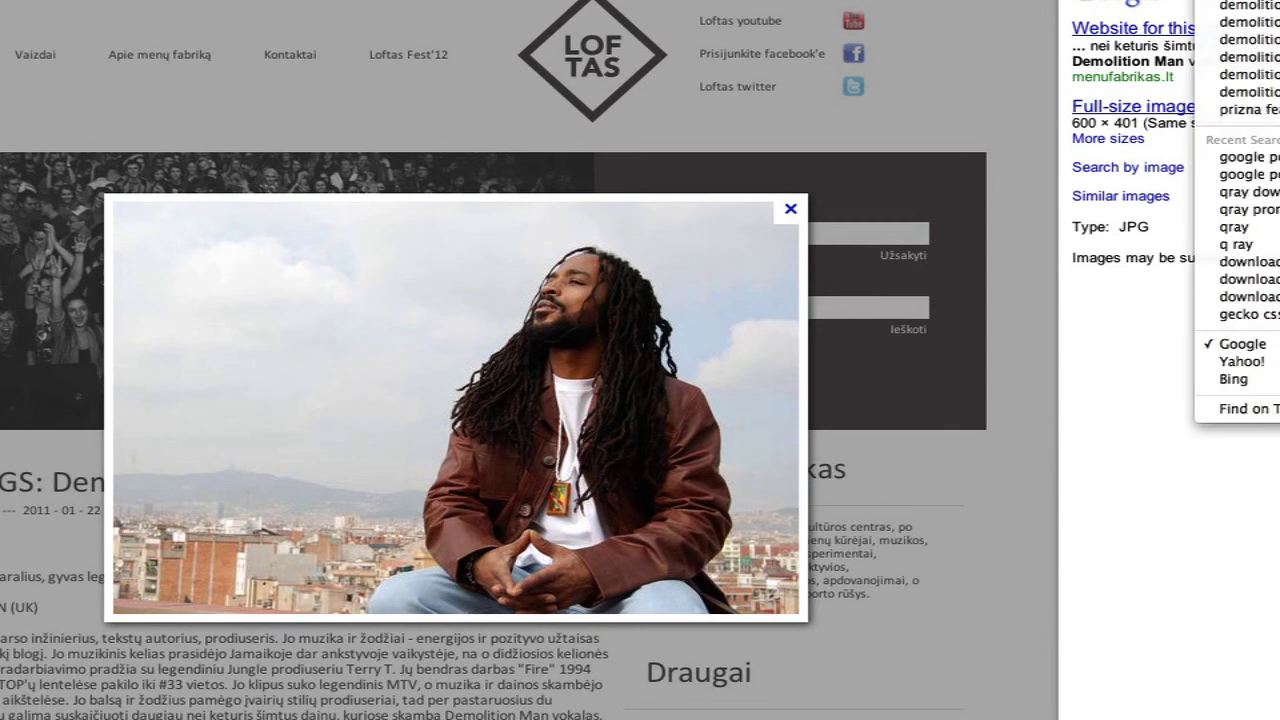
text(ion man fire myspace)
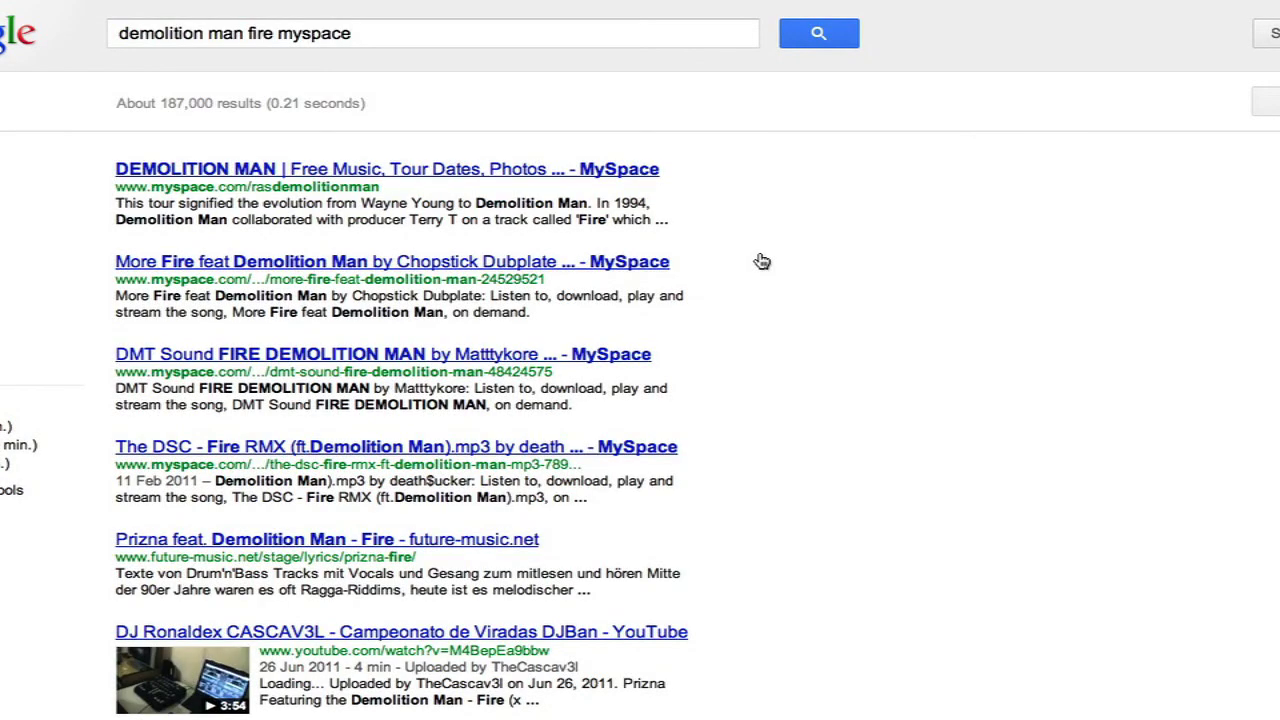
click(388, 178)
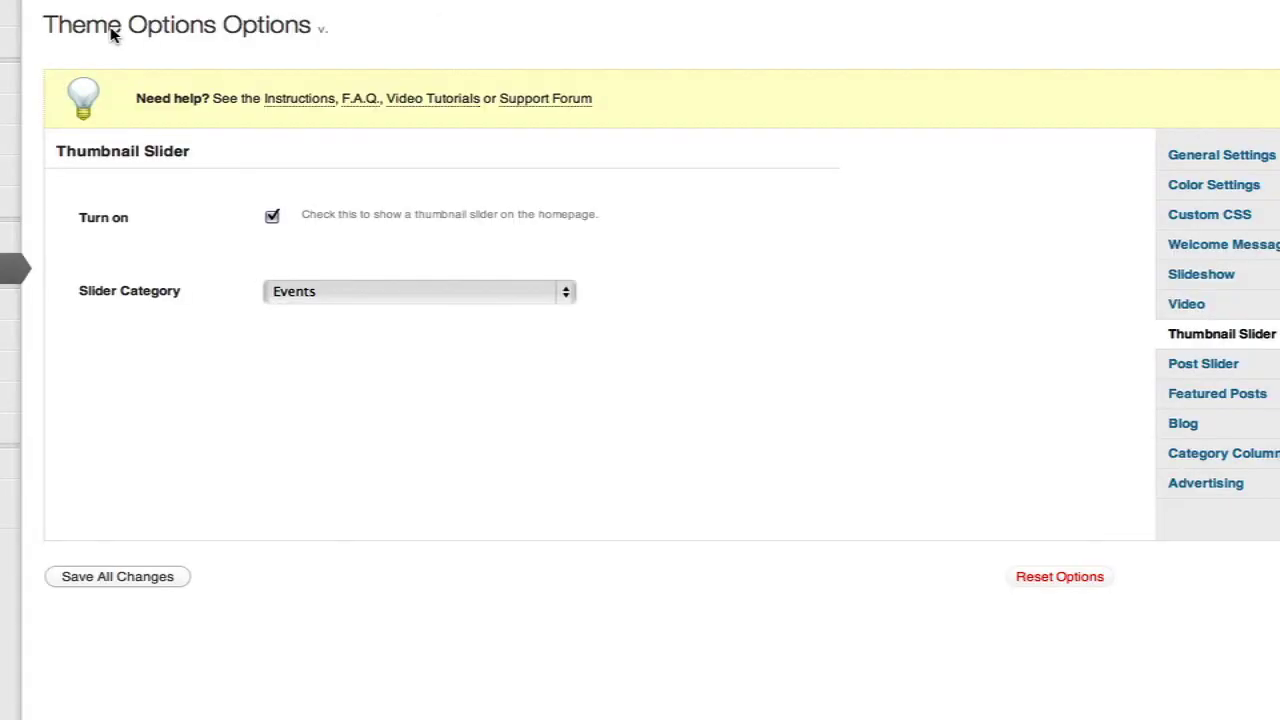
In the WordPress dashboard, add a new post titled "Demolition Man" and assign it to the Alumni category
mouse_move(12, 78)
click(70, 78)
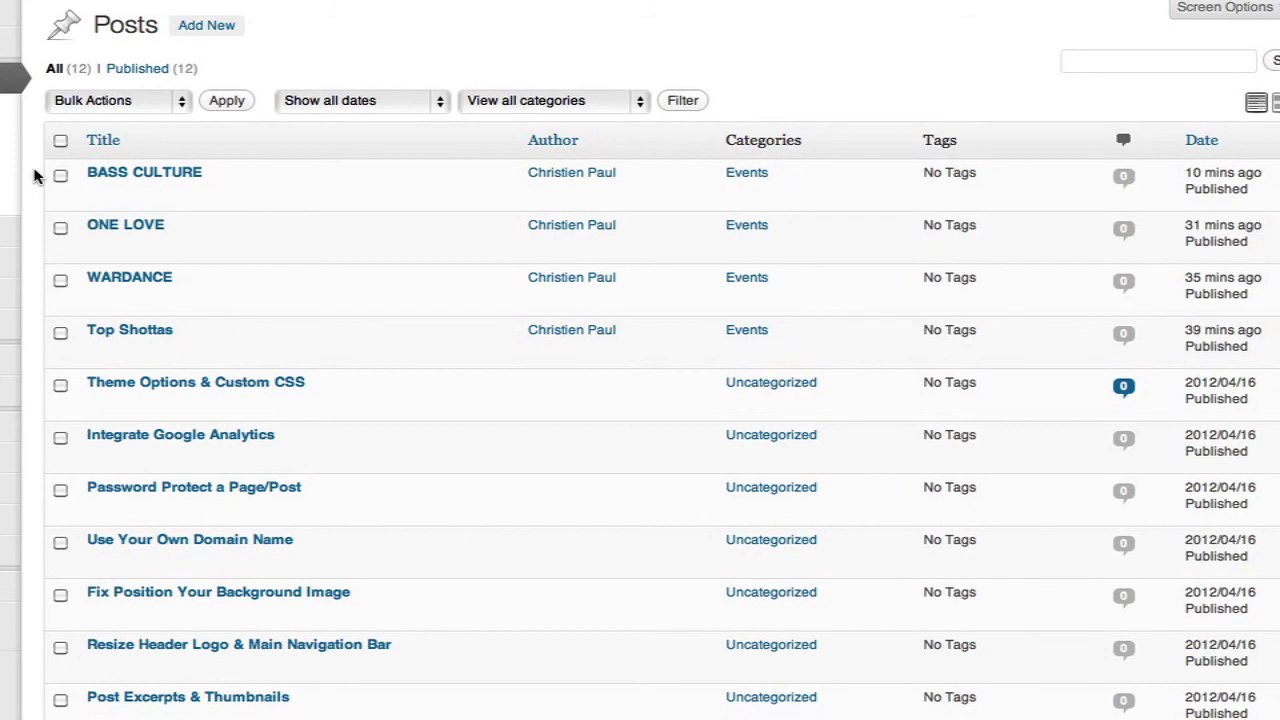
click(206, 25)
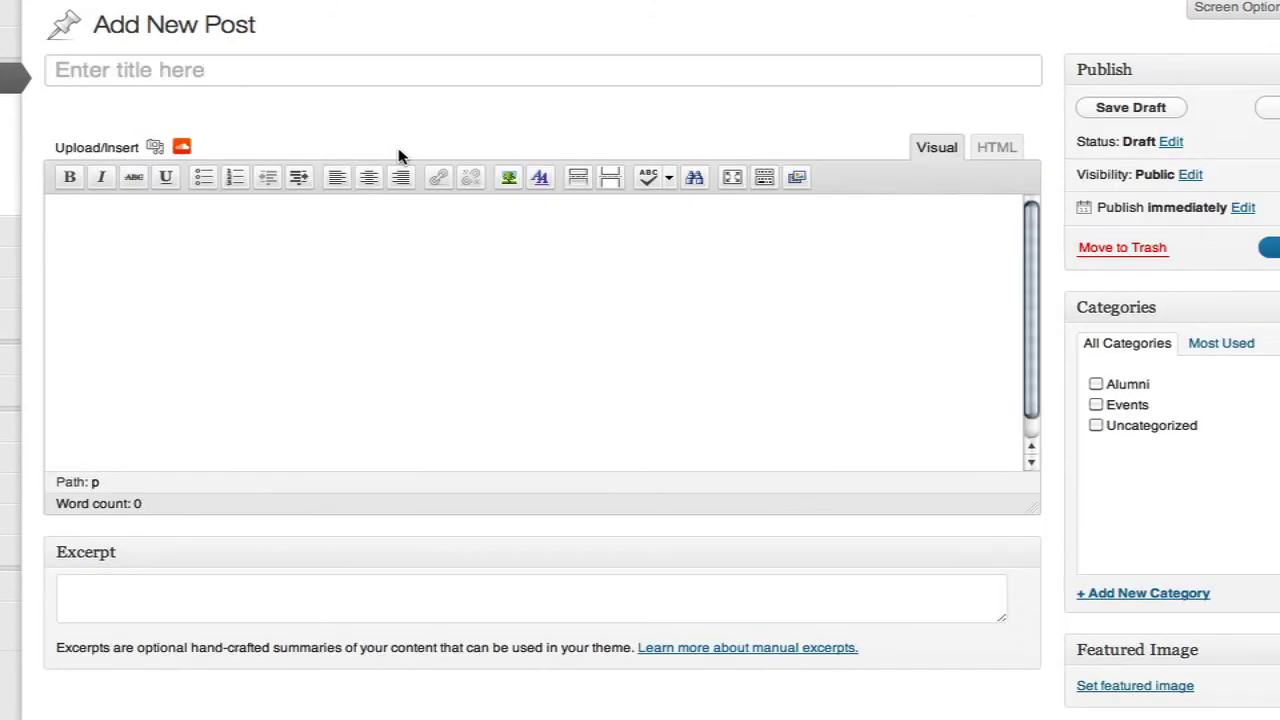
text(Demolition Man)
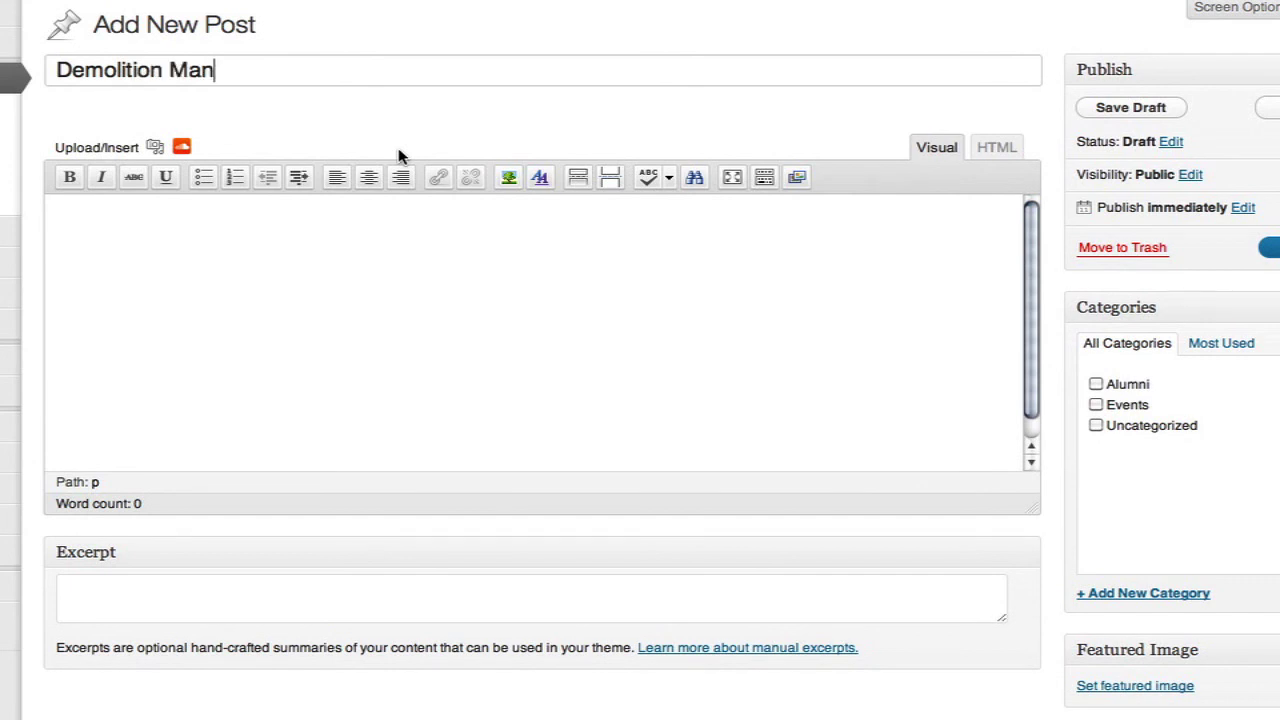
click(1124, 384)
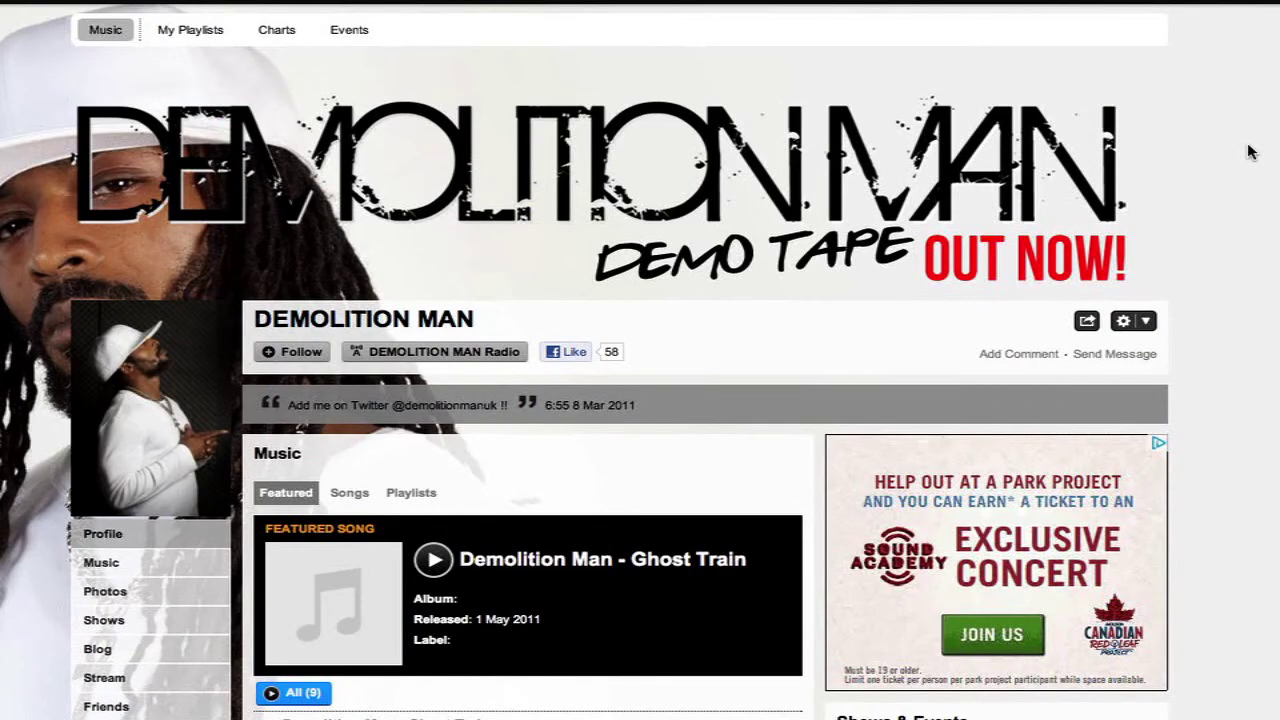
Copy the full biography text from the artist's MySpace profile and paste it into the body of the new WordPress post
scroll(1248, 152, down, 15)
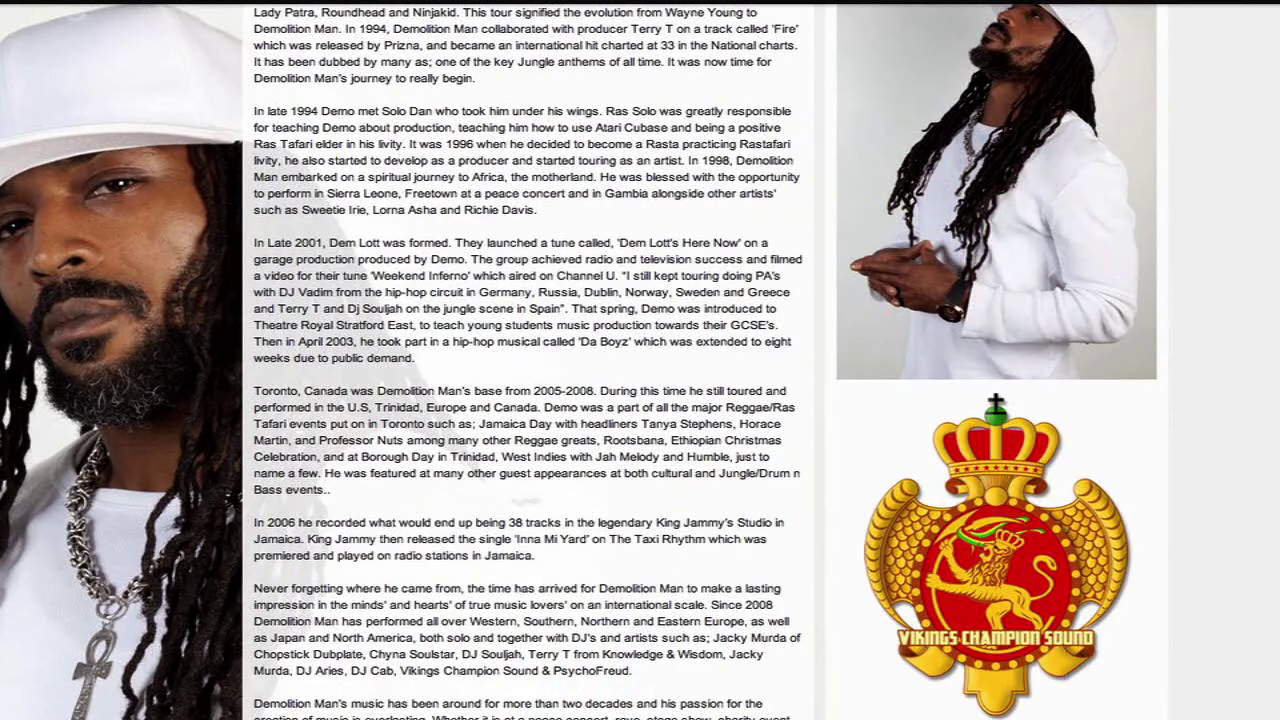
drag(373, 719, 295, 442)
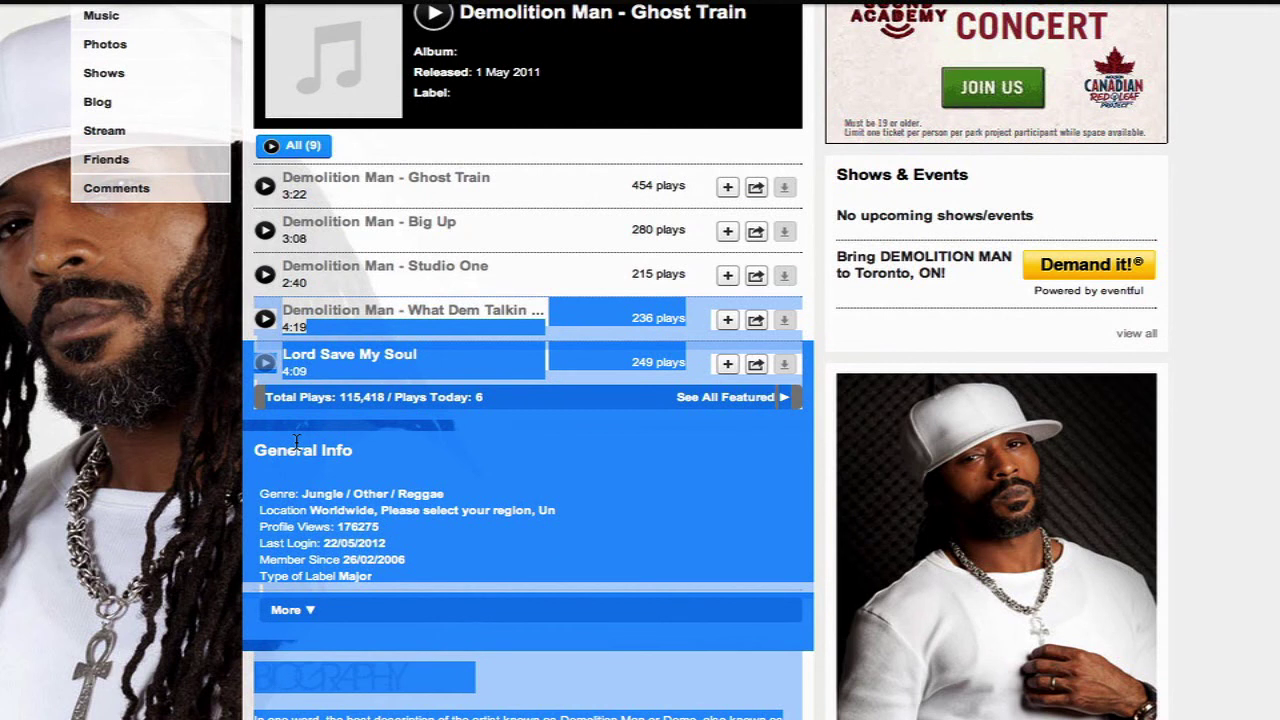
drag(295, 442, 548, 716)
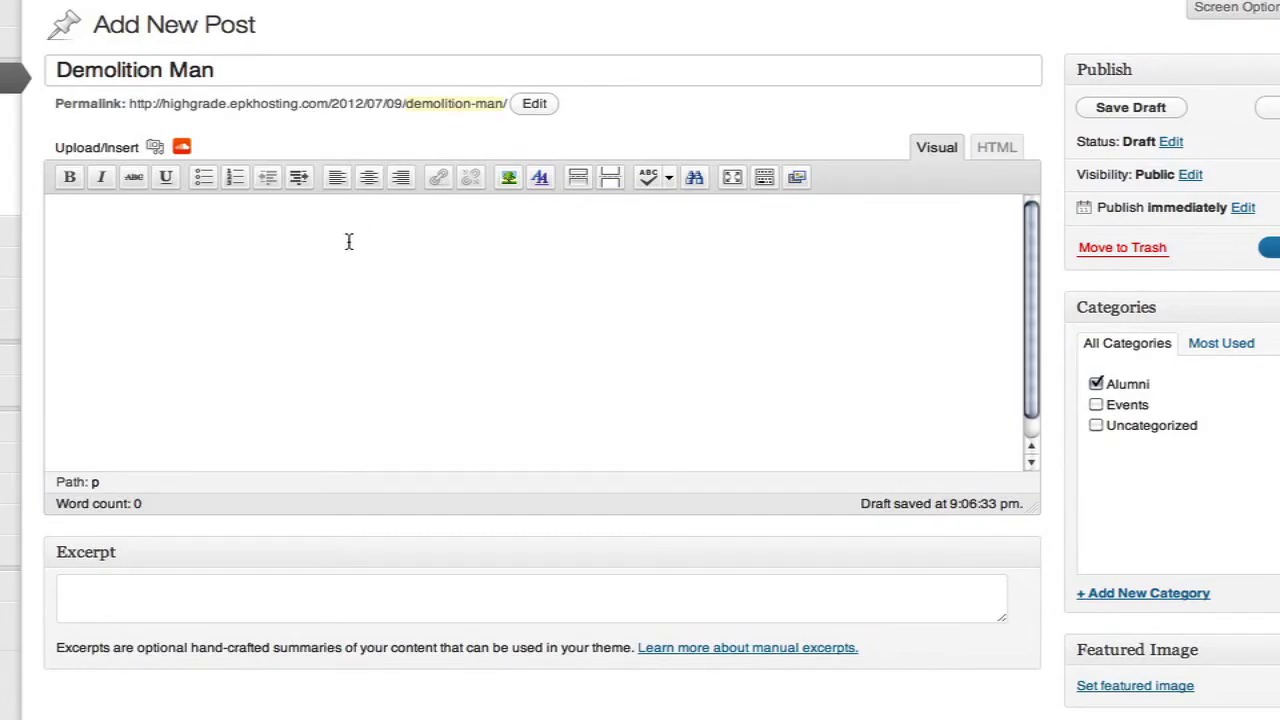
key(ctrl+v)
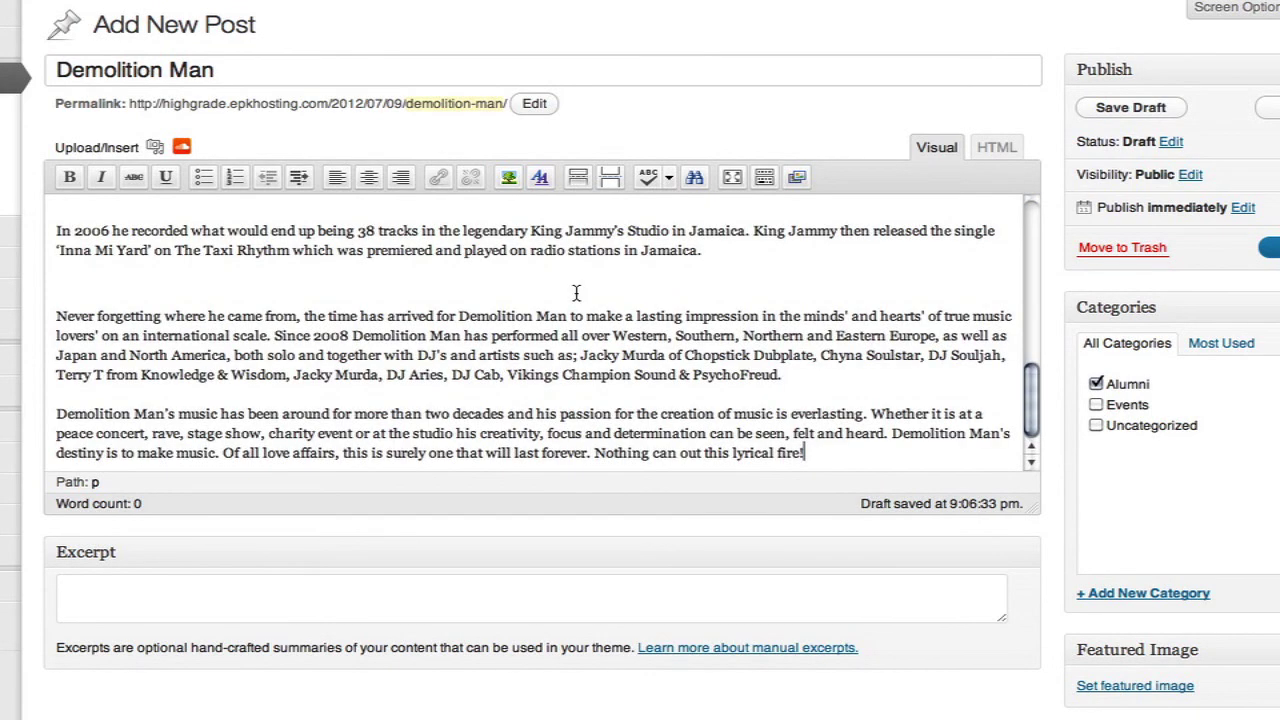
Remove the extra blank lines around the paragraph beginning "In 2006" in the post body
click(741, 289)
key(BackSpace)
click(479, 228)
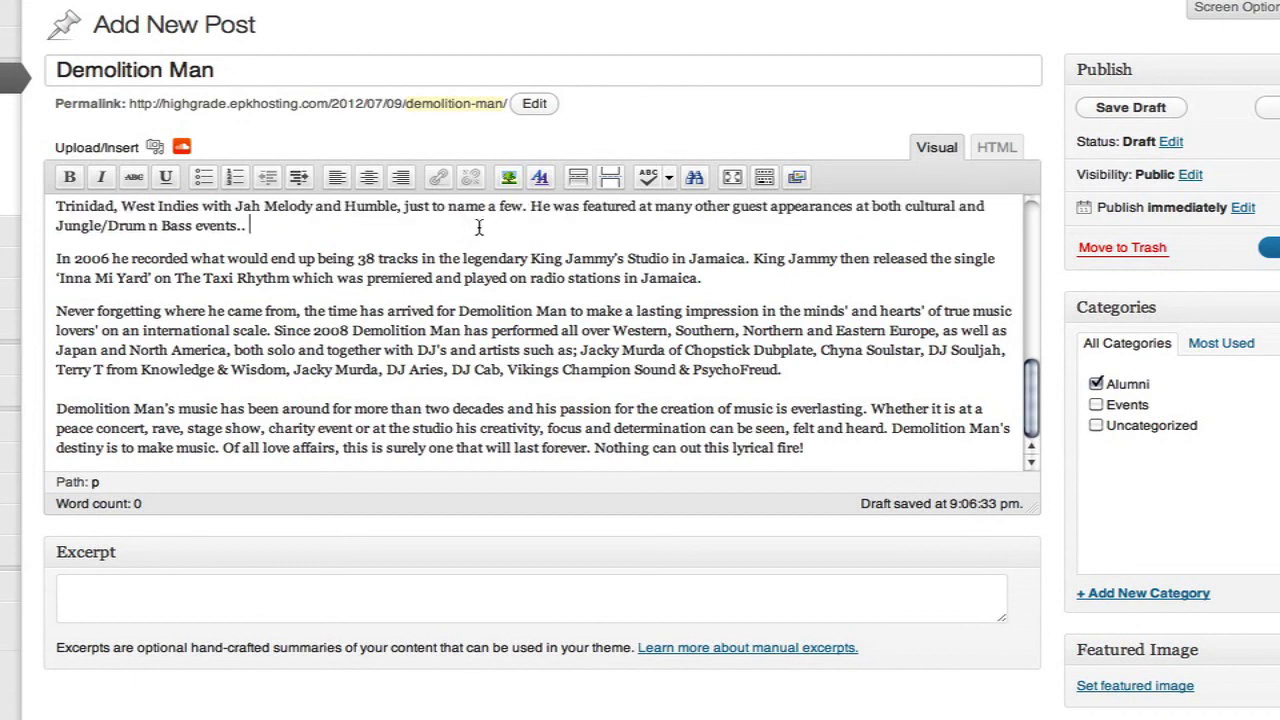
Upload demo.jpg from the highgrade folder as media for the top of the post
drag(1032, 415, 1010, 214)
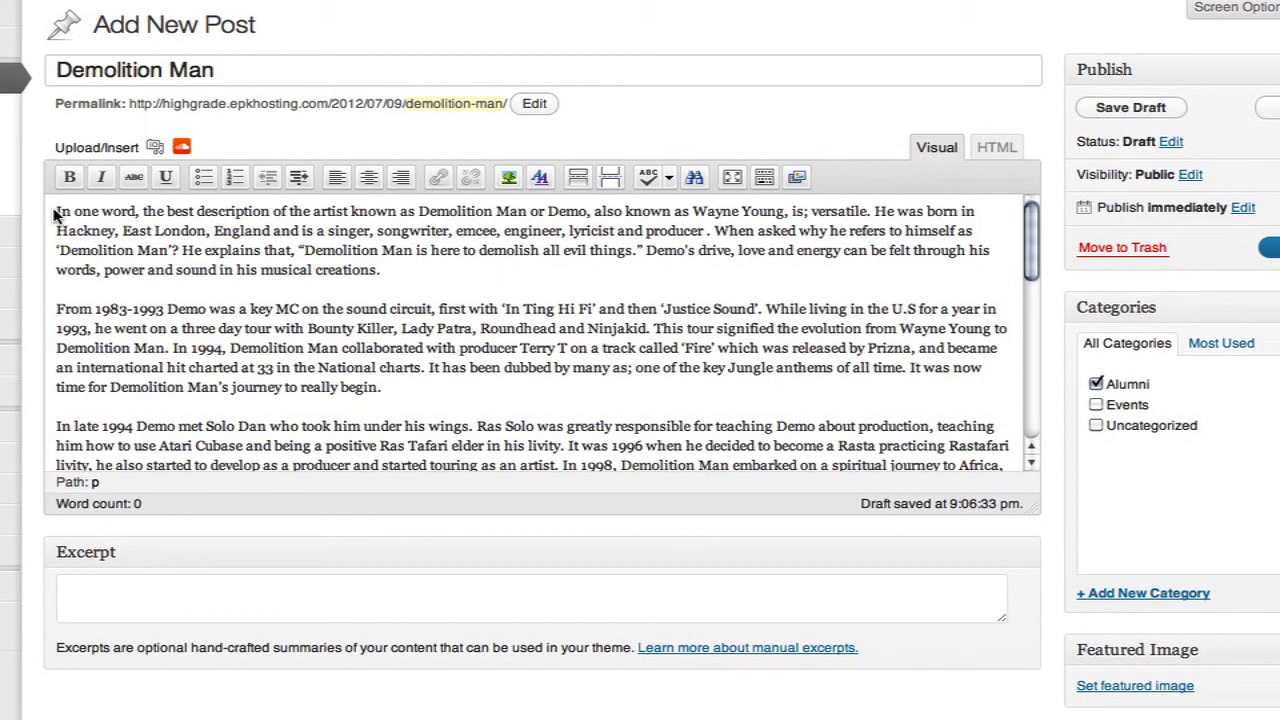
click(154, 147)
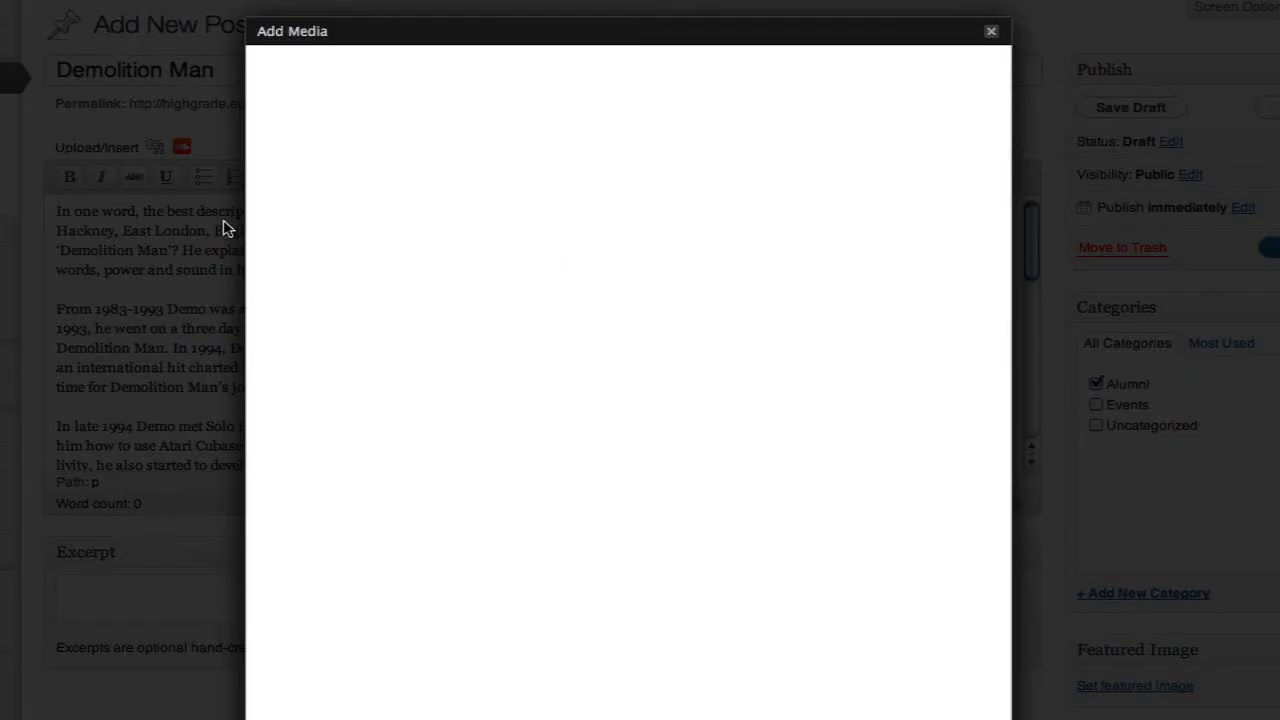
click(612, 267)
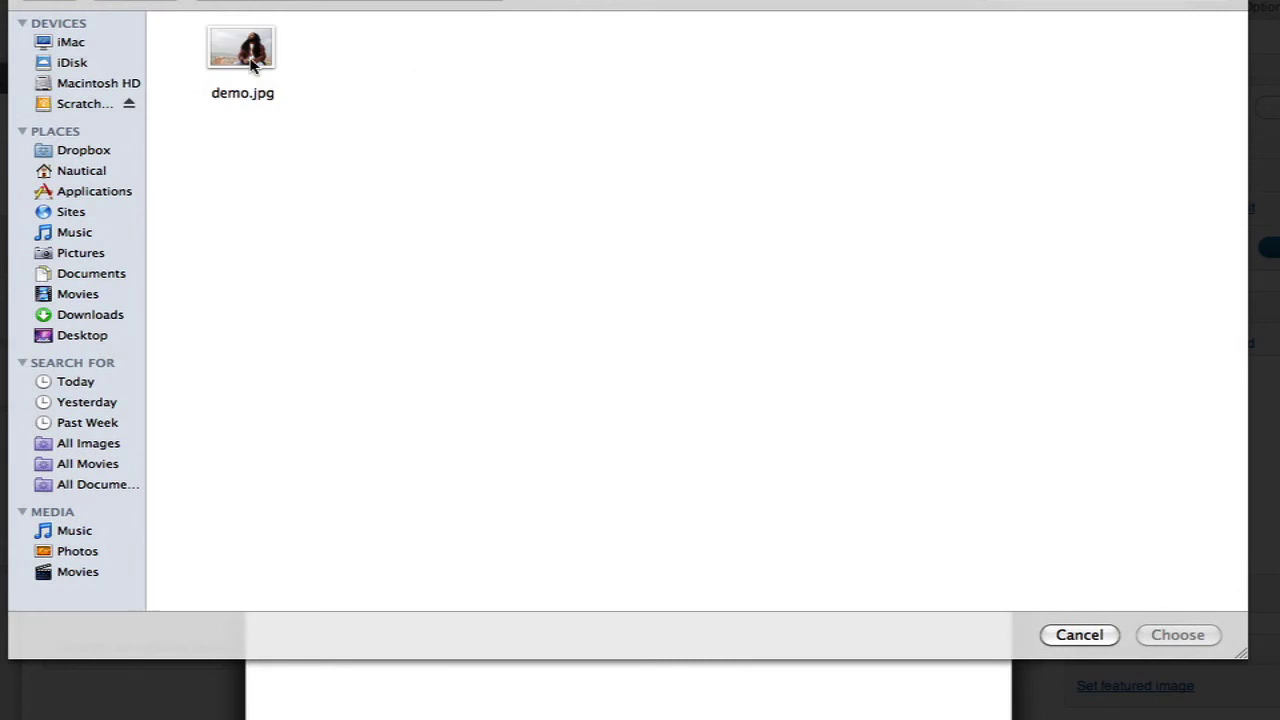
click(242, 55)
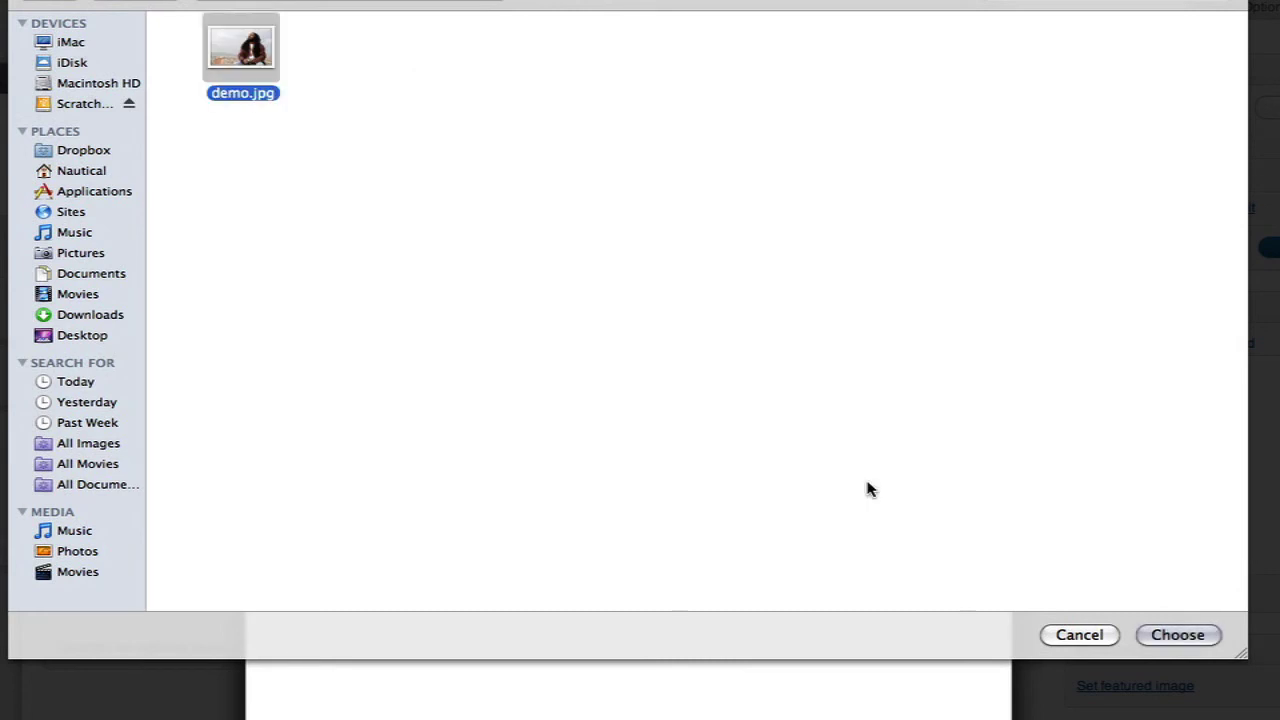
click(1214, 640)
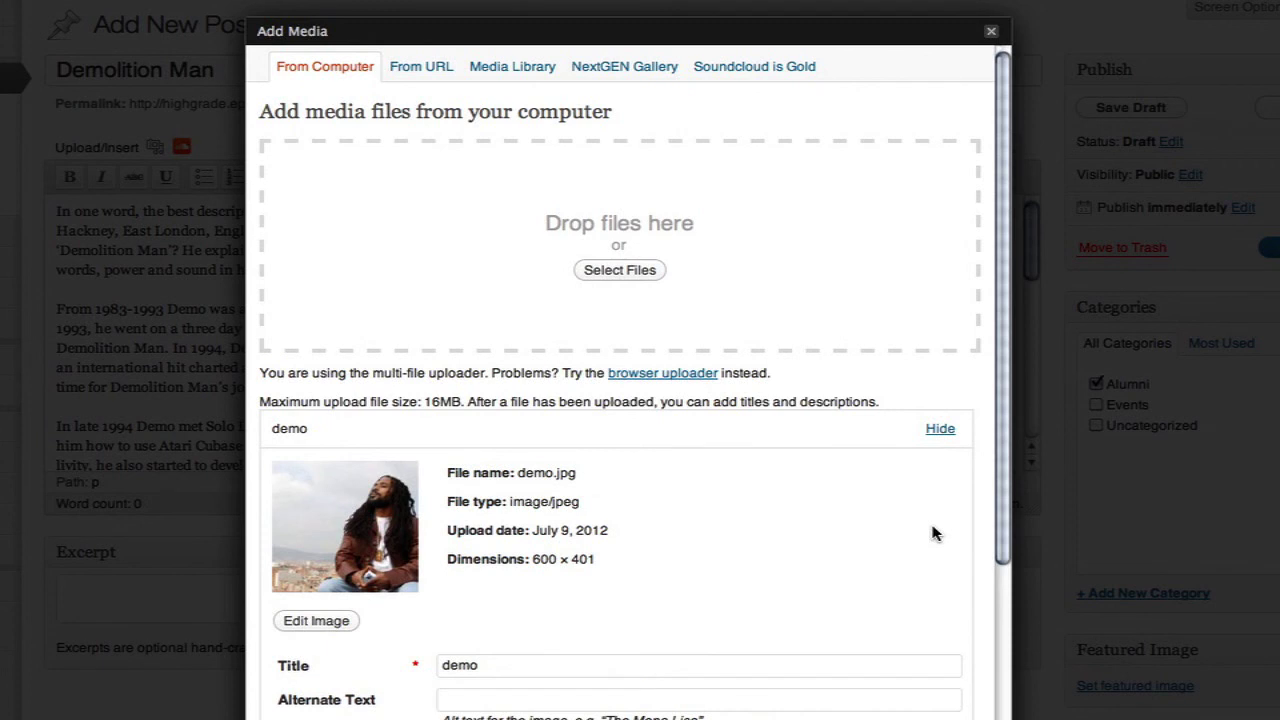
Title the uploaded image "Demolition Man", set it as the featured image and insert it above the biography
scroll(1000, 575, down, 3)
click(508, 332)
double_click(508, 332)
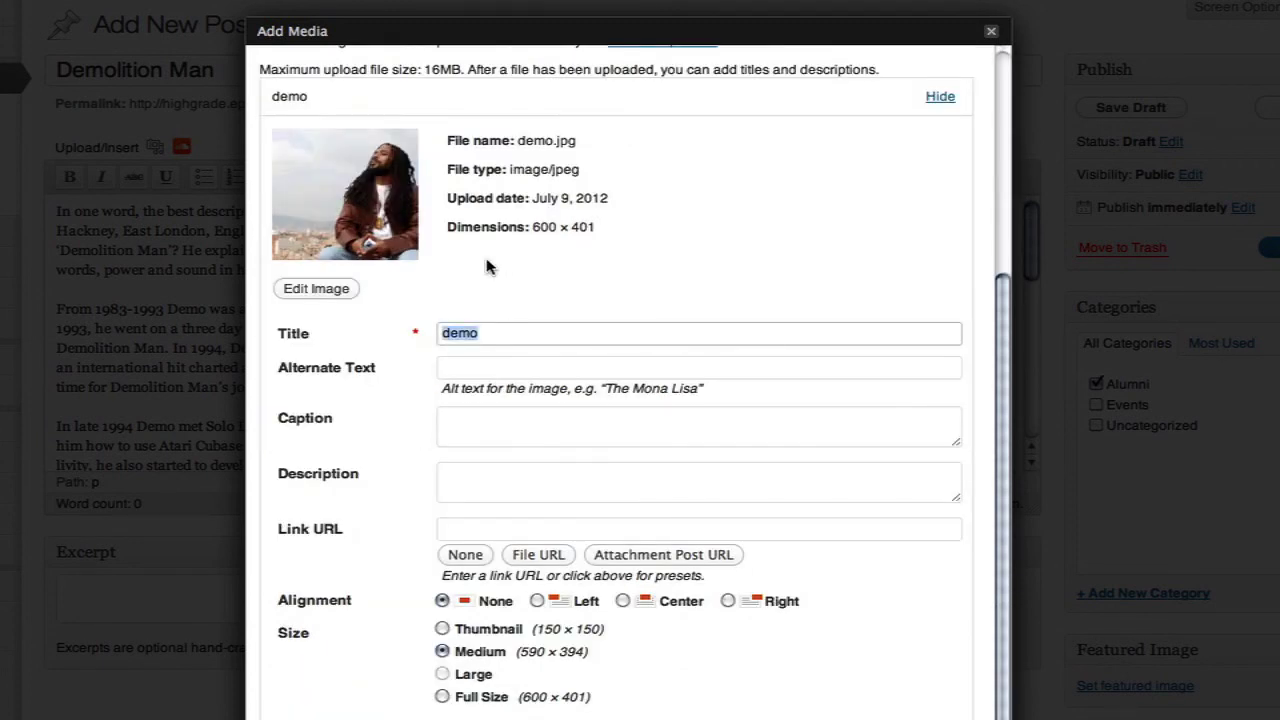
text(Demolition Man)
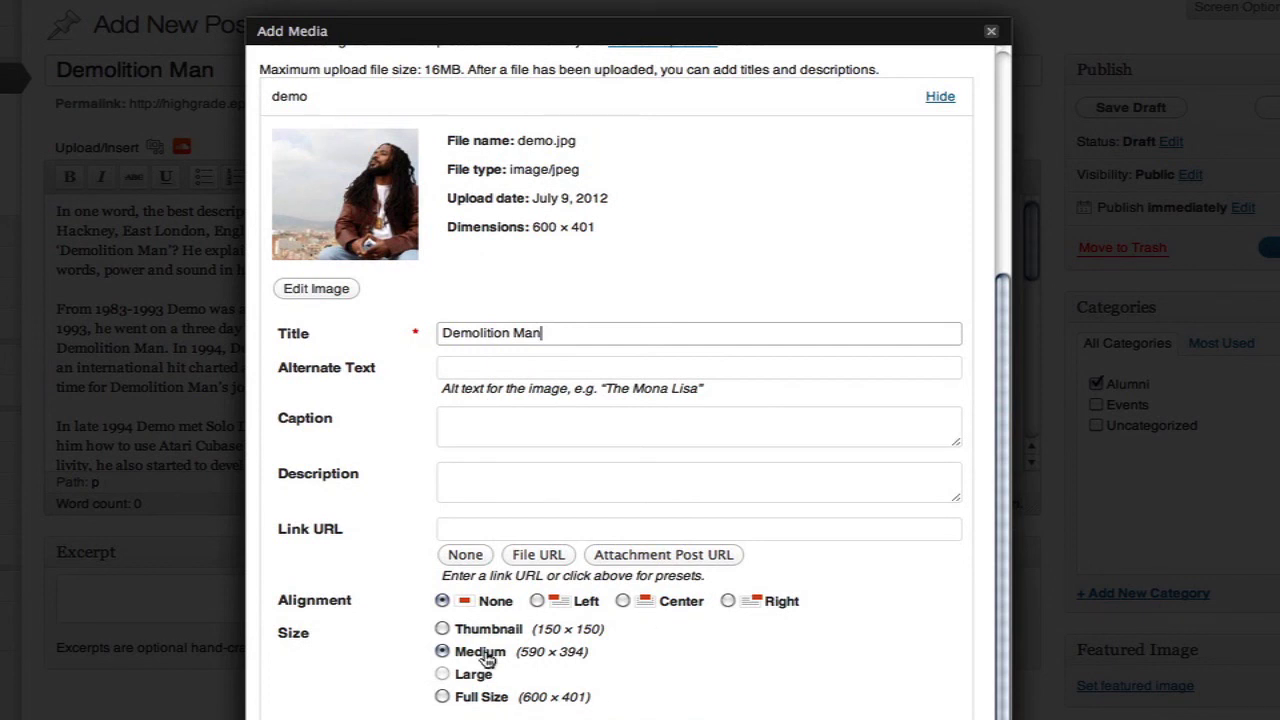
click(596, 712)
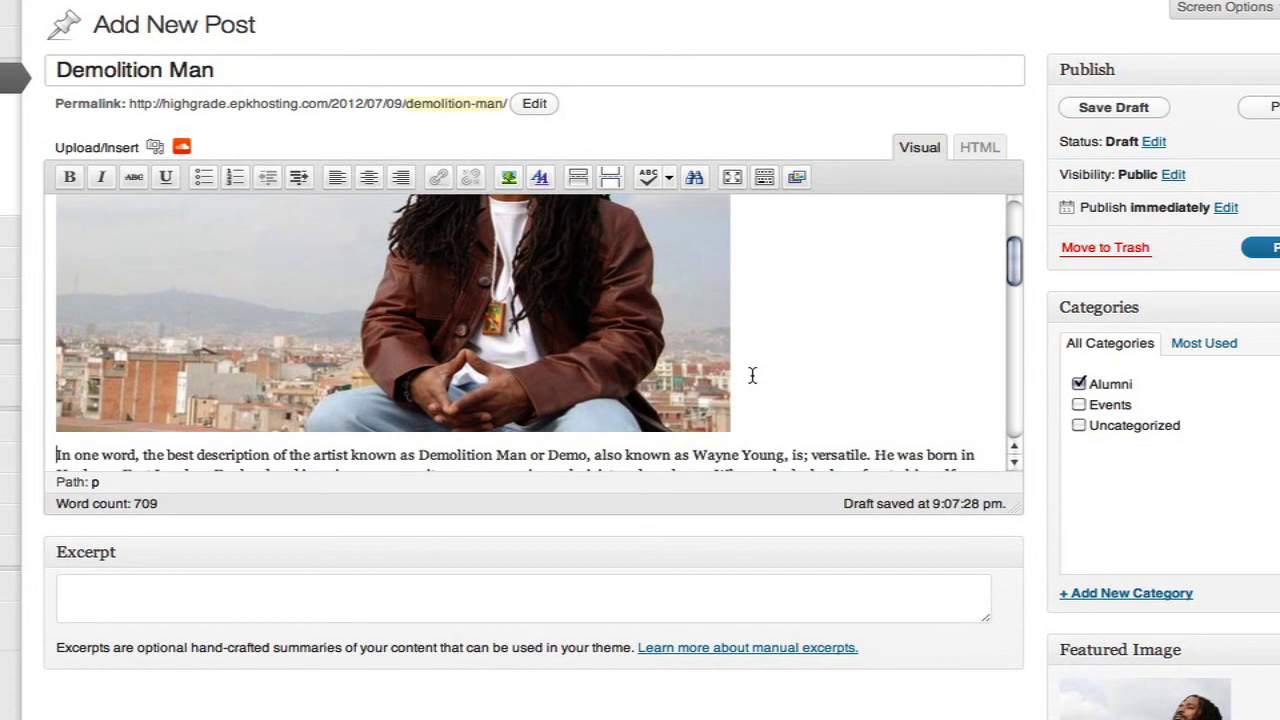
Publish the Demolition Man post and reload the site's homepage
drag(1014, 251, 1015, 205)
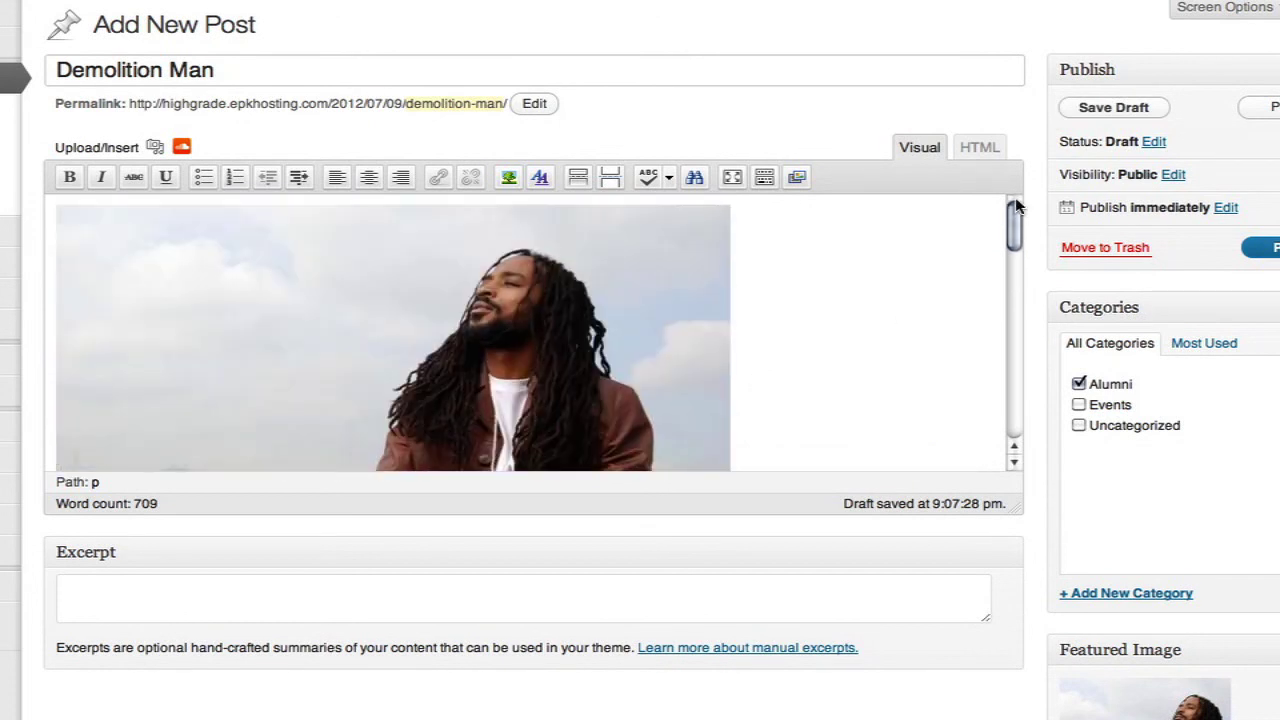
click(1264, 248)
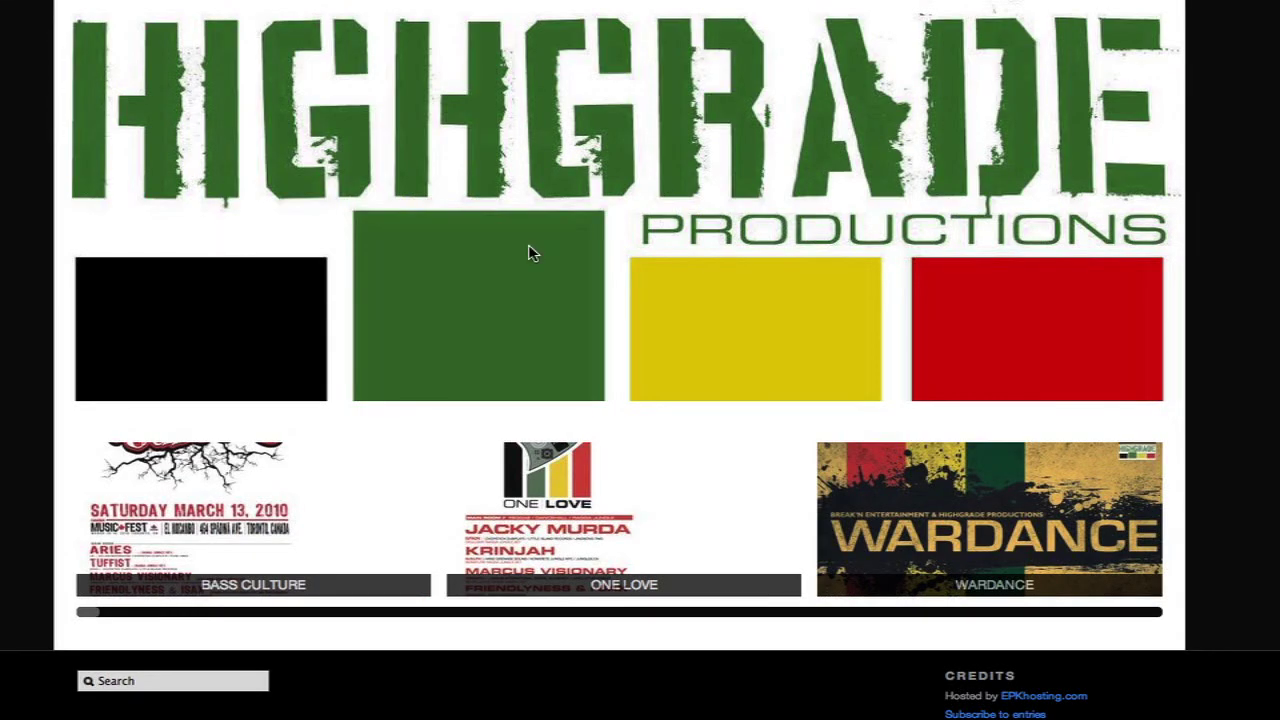
key(super+r)
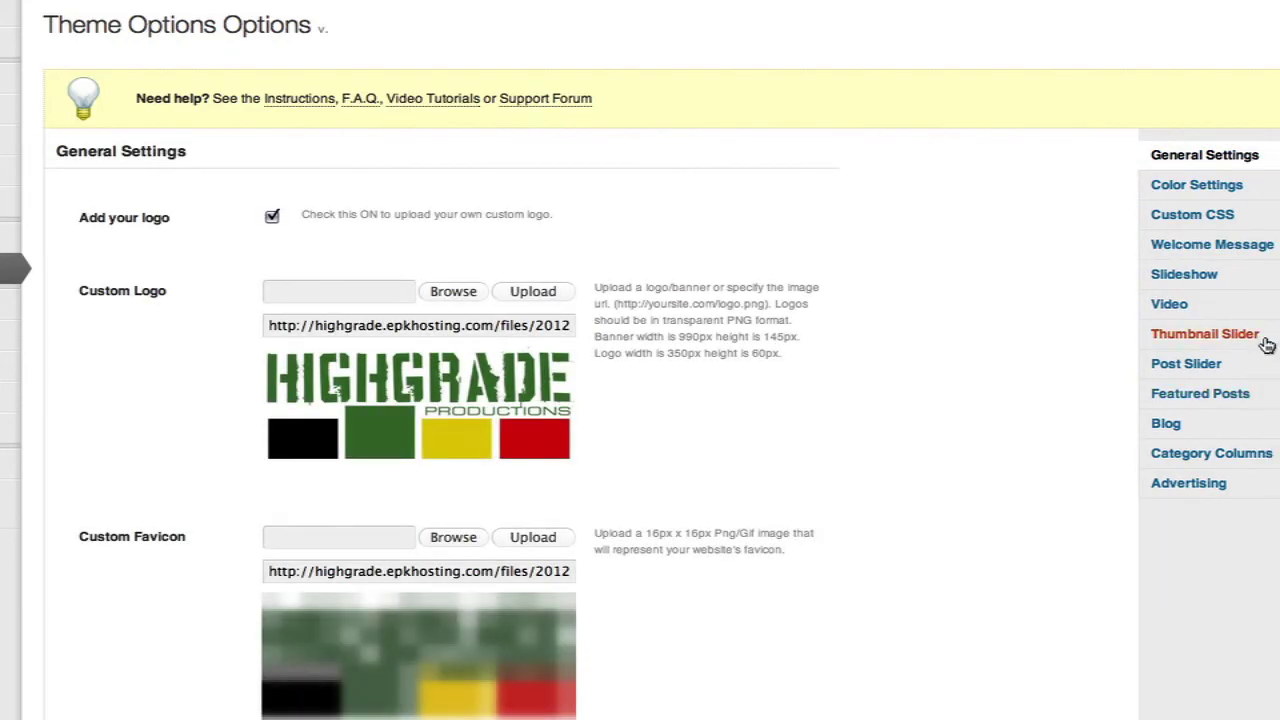
Set the theme's Thumbnail Slider category to Alumni, save the changes and reload the homepage
click(1228, 341)
click(562, 292)
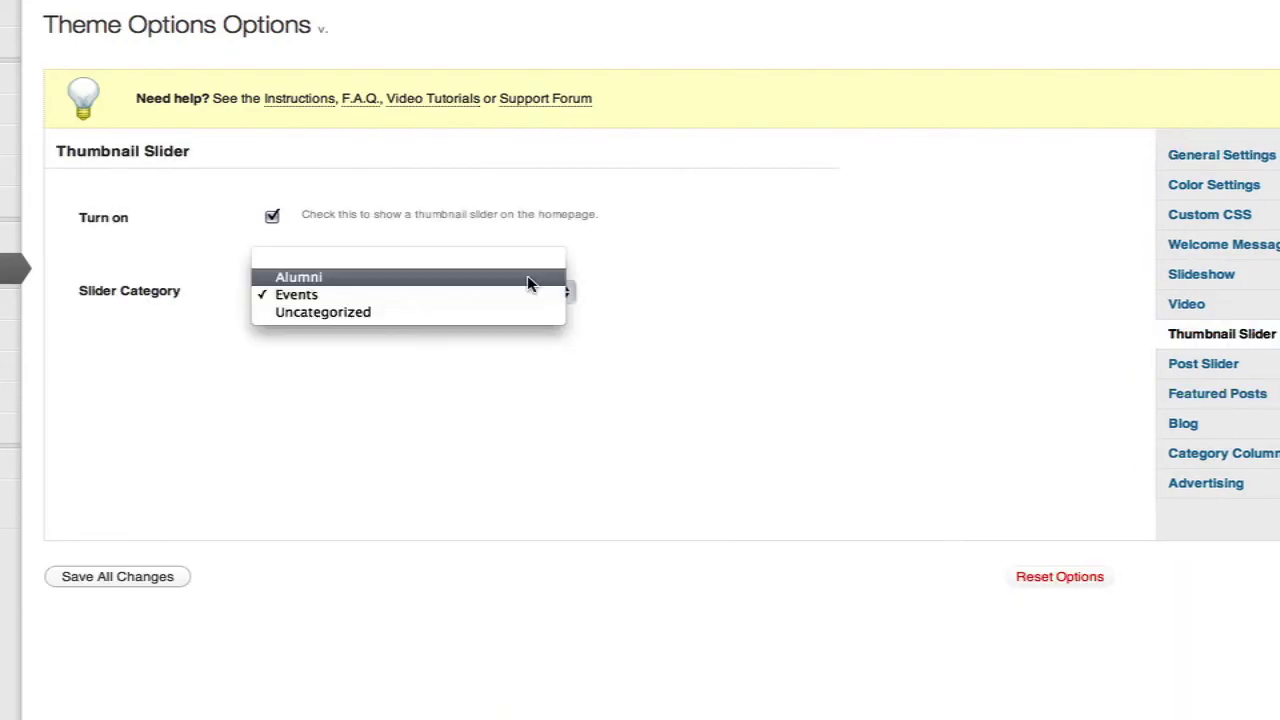
click(527, 275)
click(145, 577)
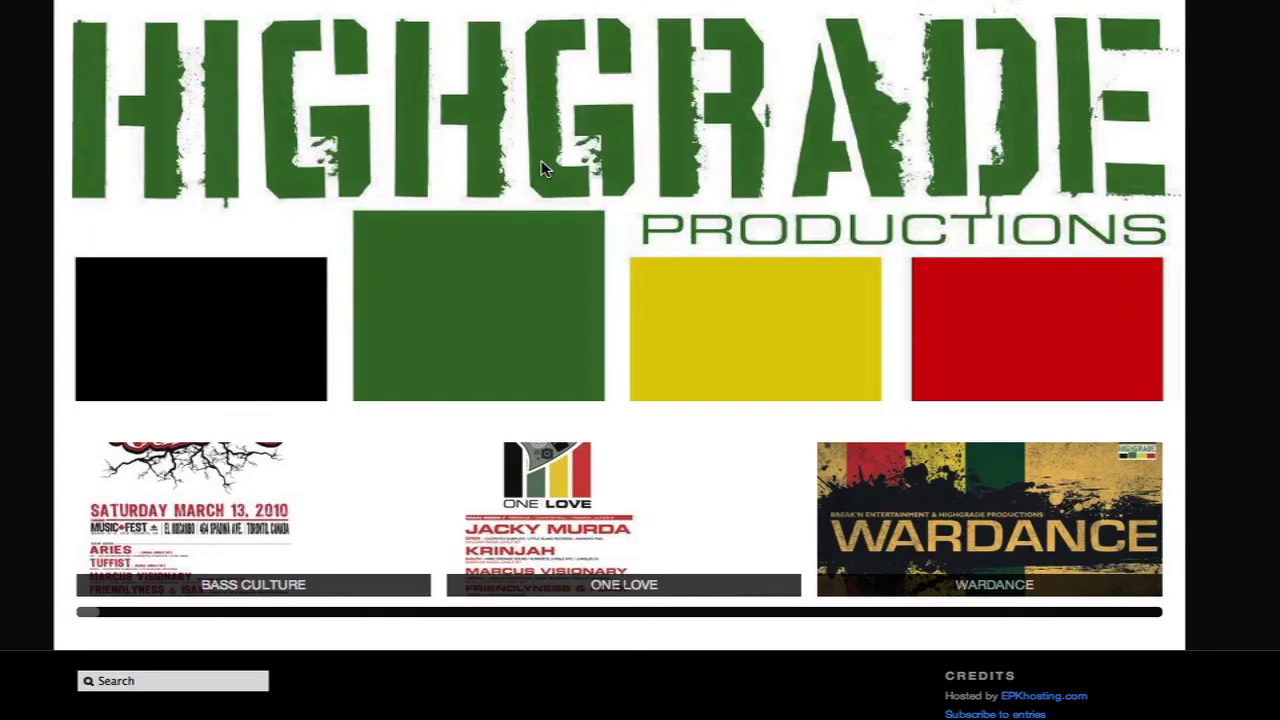
key(super+r)
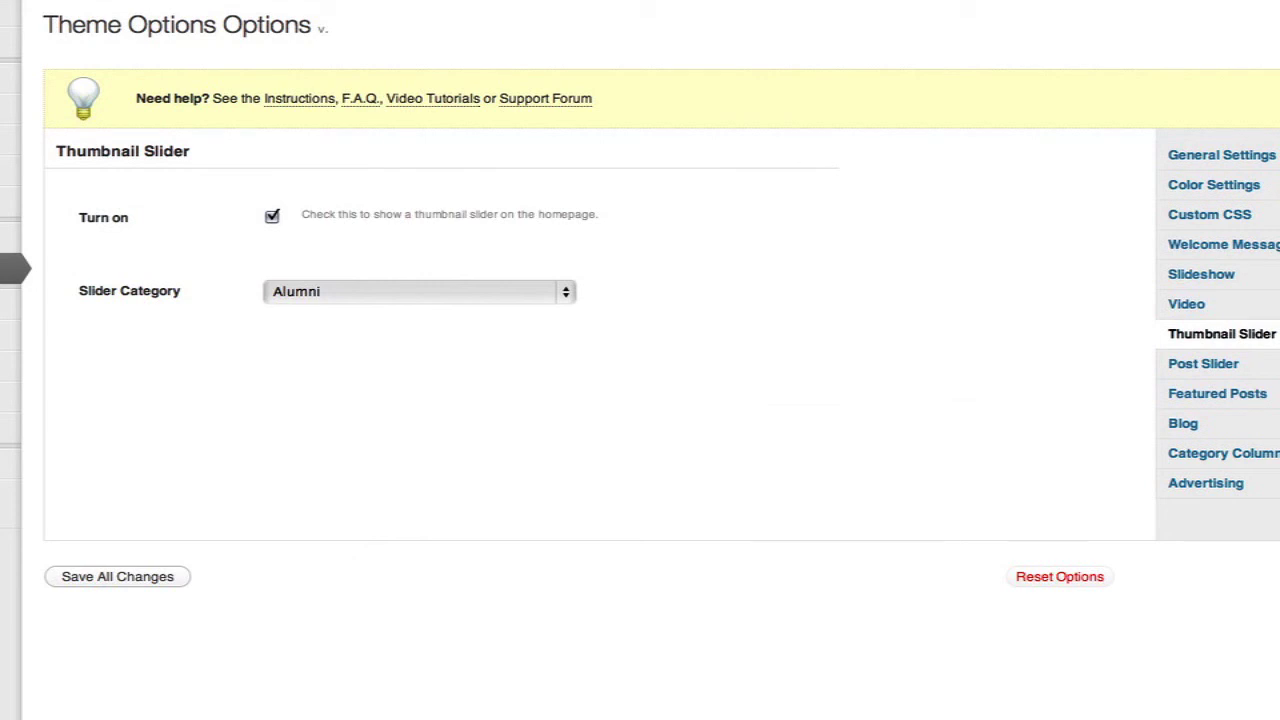
Search Google Images for "jacky murda"
click(10, 78)
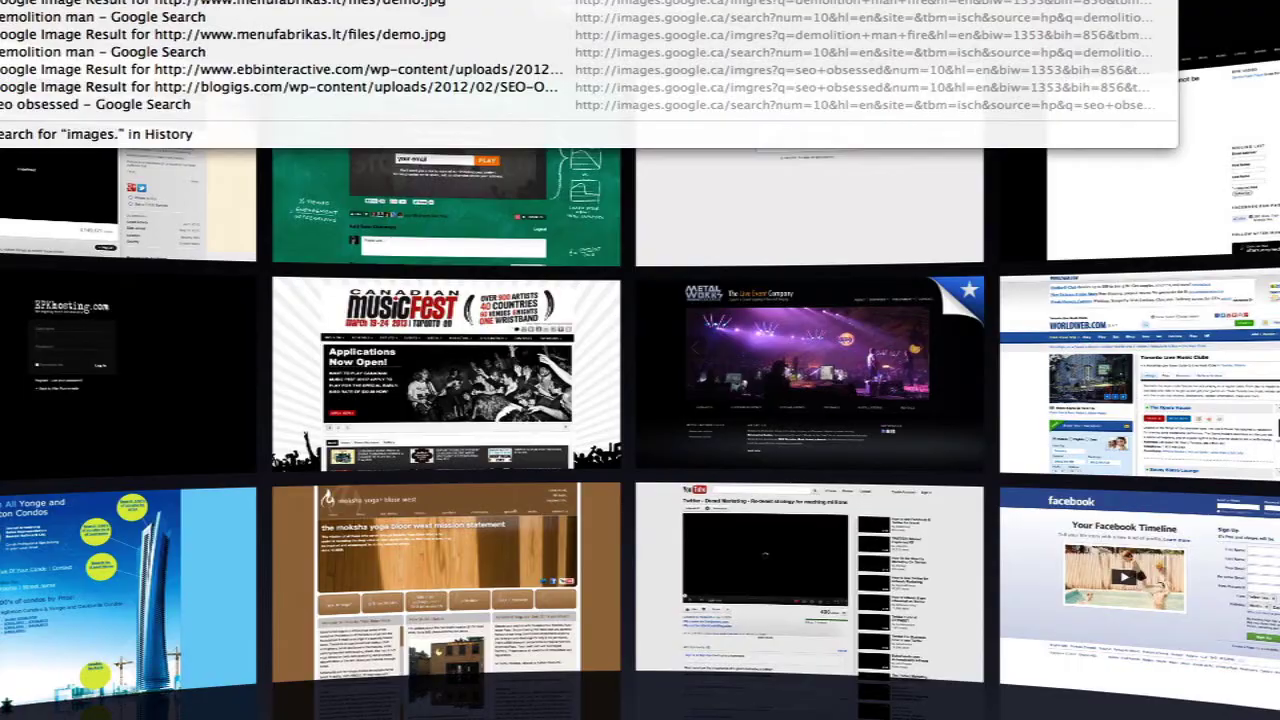
key(Return)
text(jacky murd)
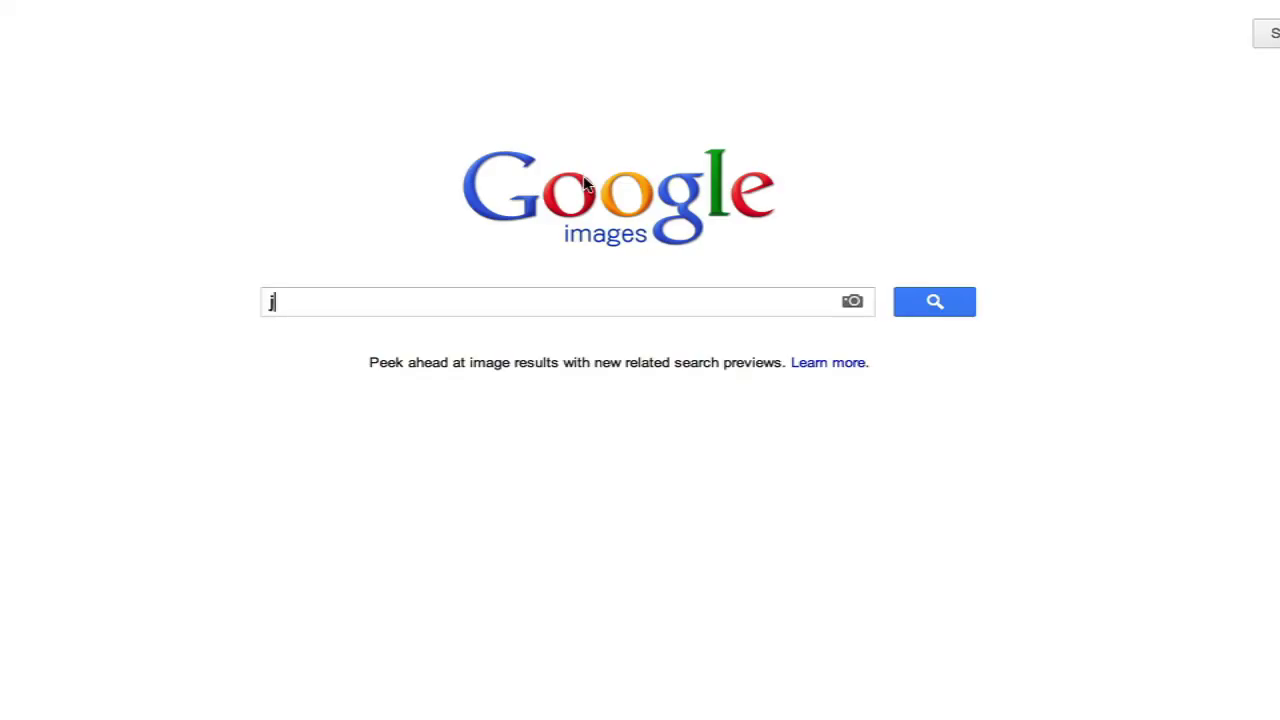
text(a)
key(Return)
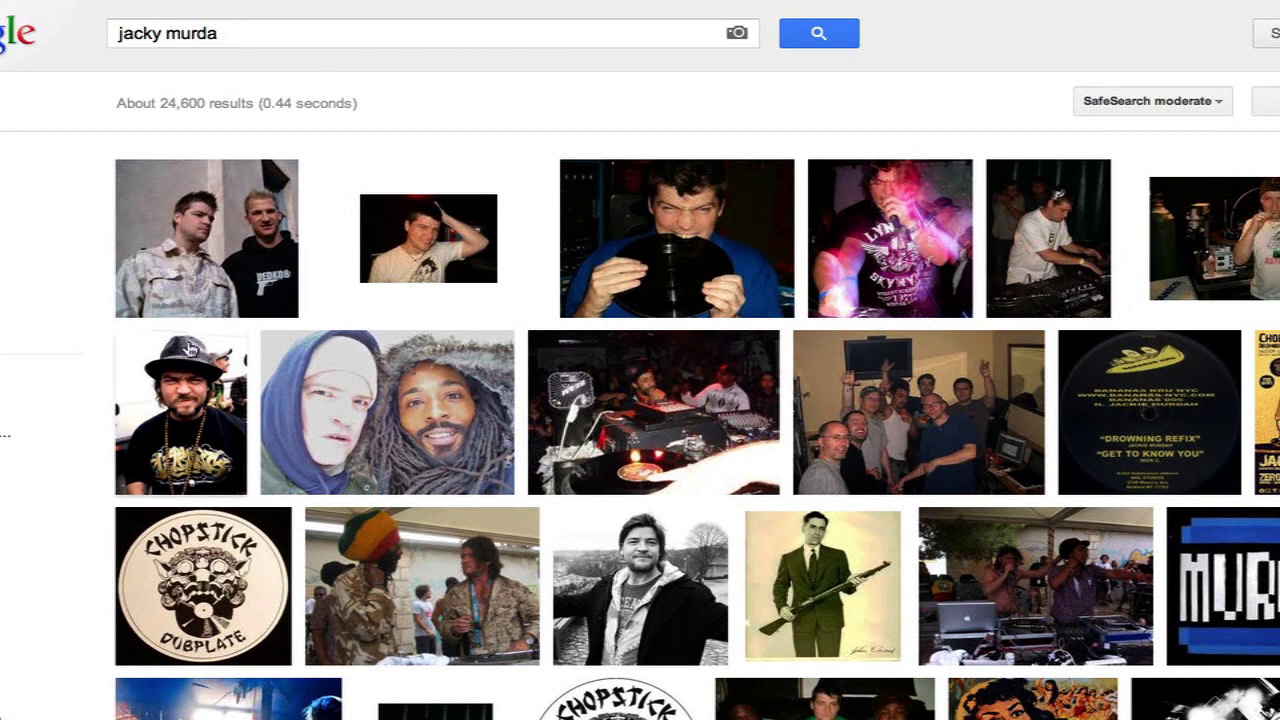
Open the photo of the artist in the hat and save it as jacky-murda.jpg in the highgrade folder
mouse_move(181, 342)
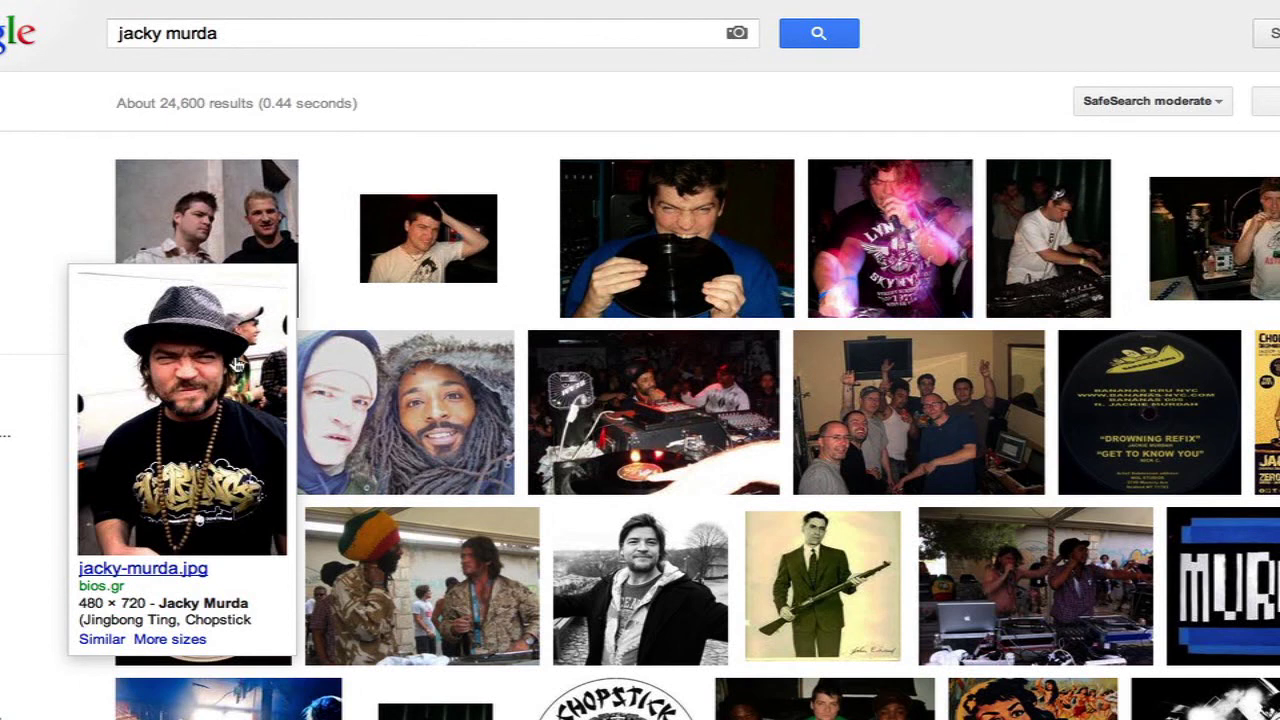
click(237, 366)
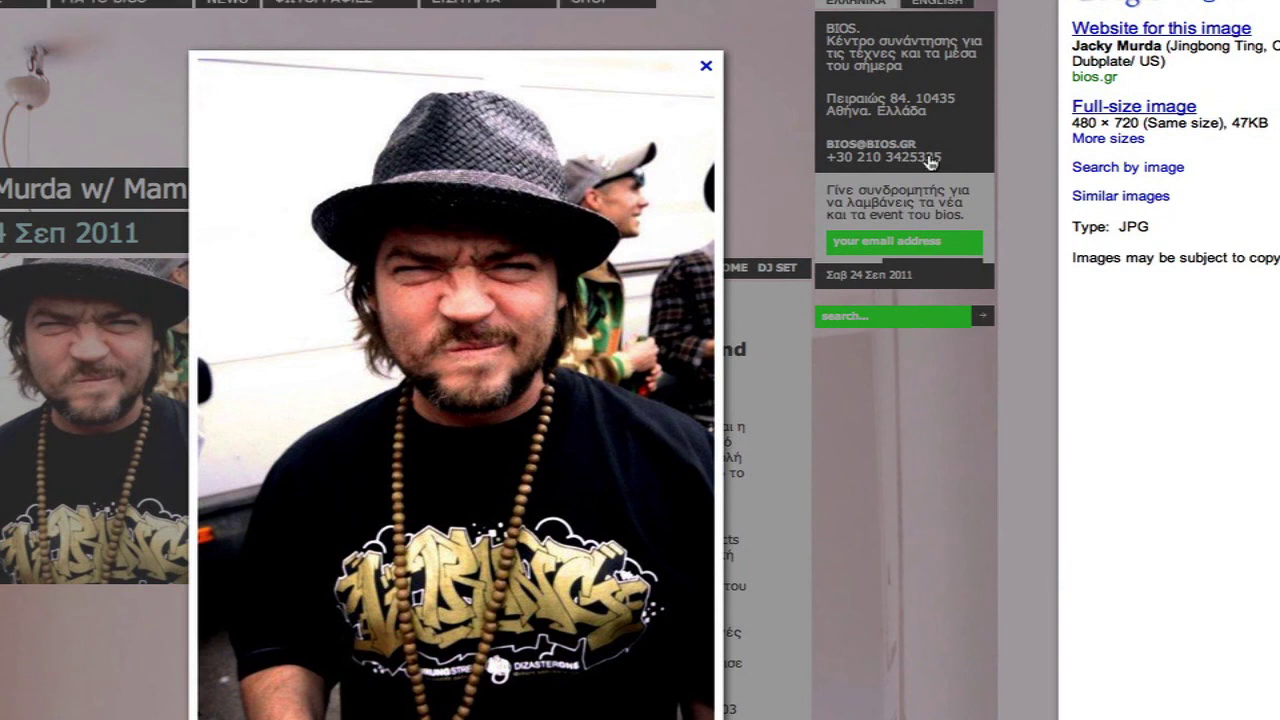
right_click(582, 224)
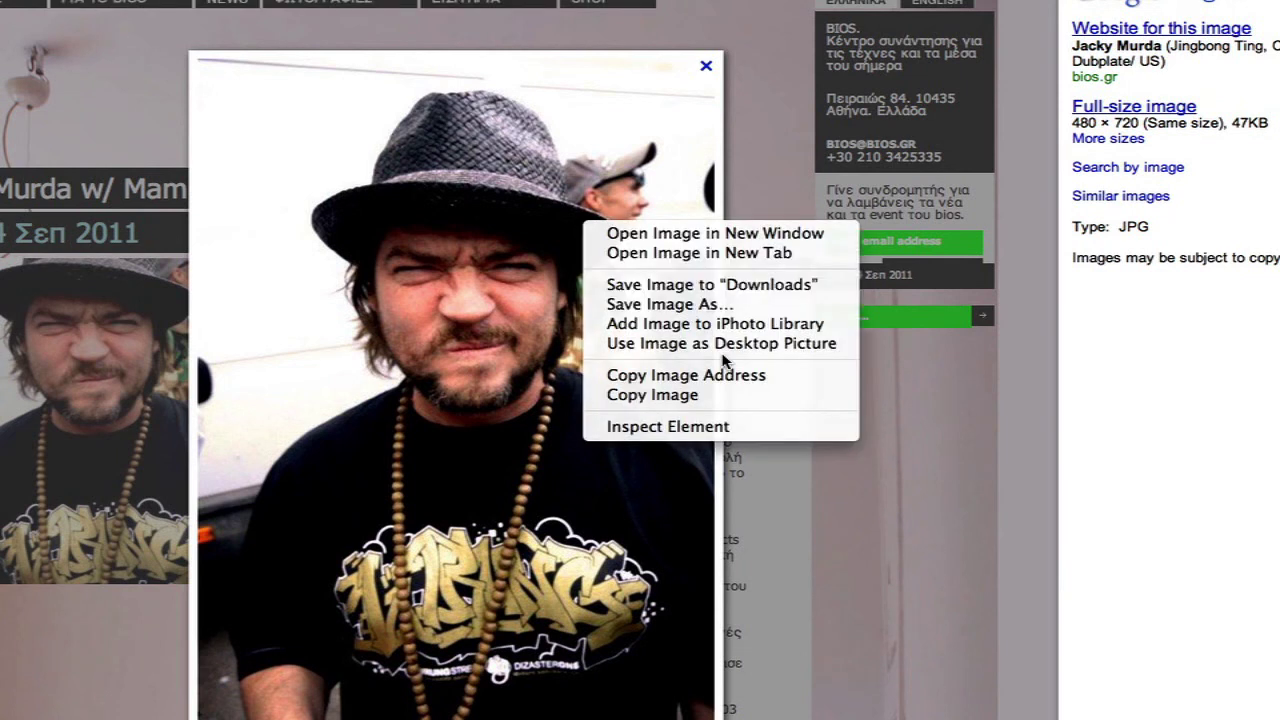
click(752, 304)
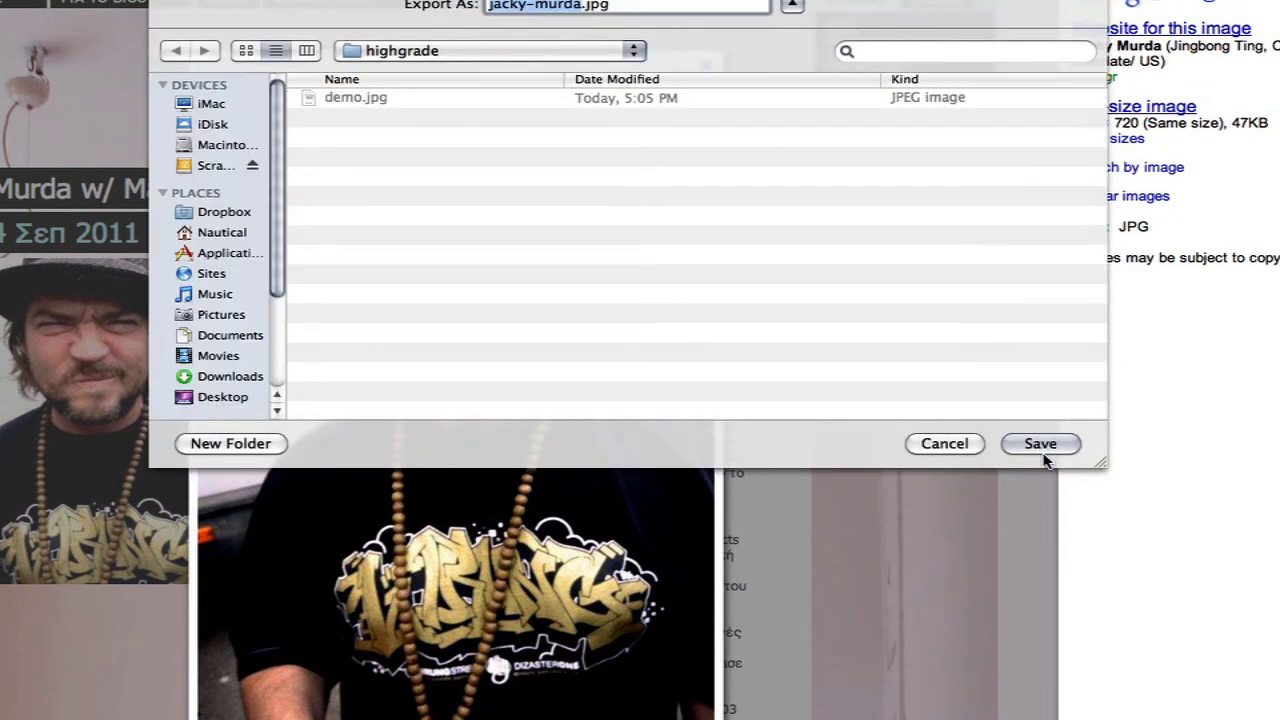
click(1040, 444)
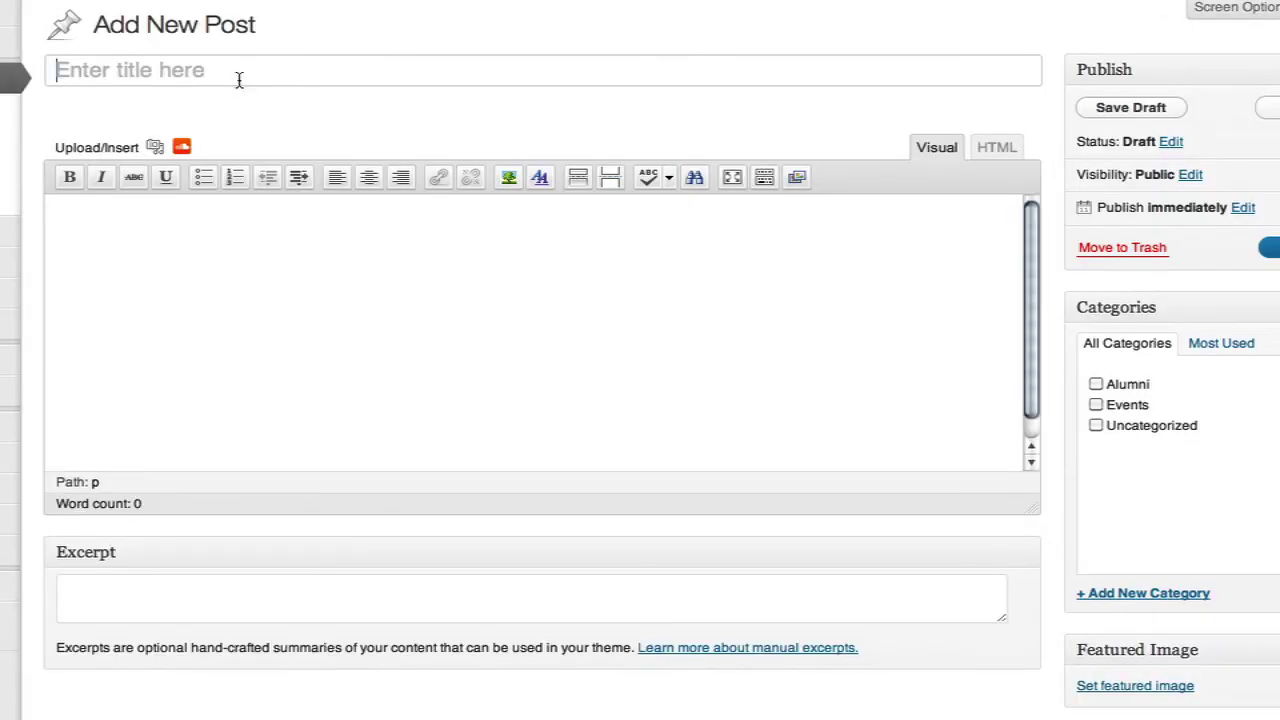
text(Jacky Murda)
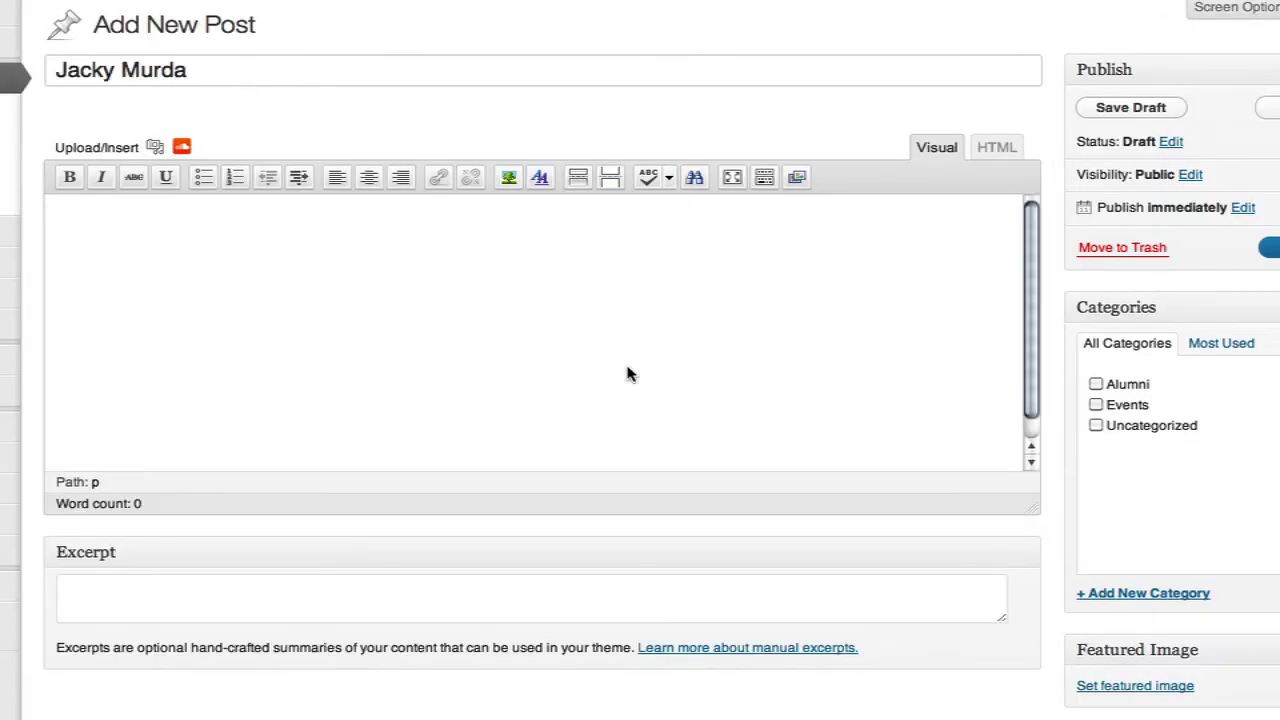
click(1143, 390)
Copy the artist's biography and 2012 show list from the web search results into the post body
click(463, 337)
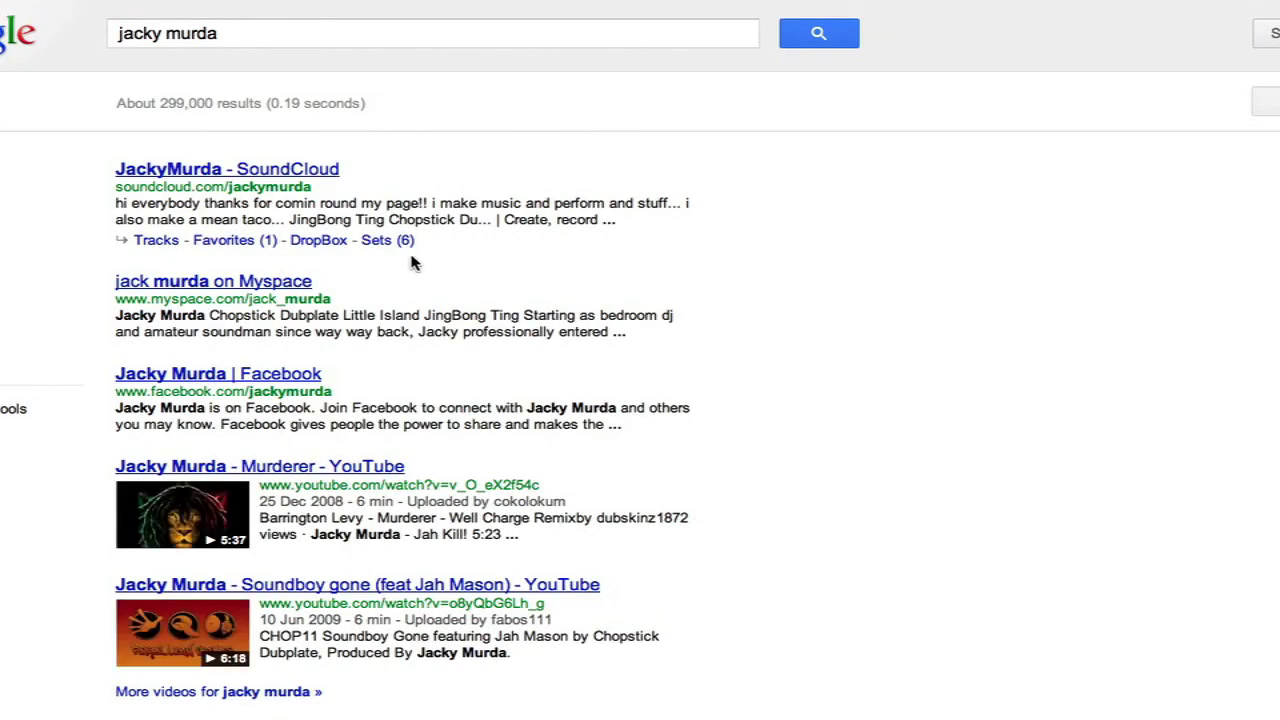
drag(1066, 150, 1275, 718)
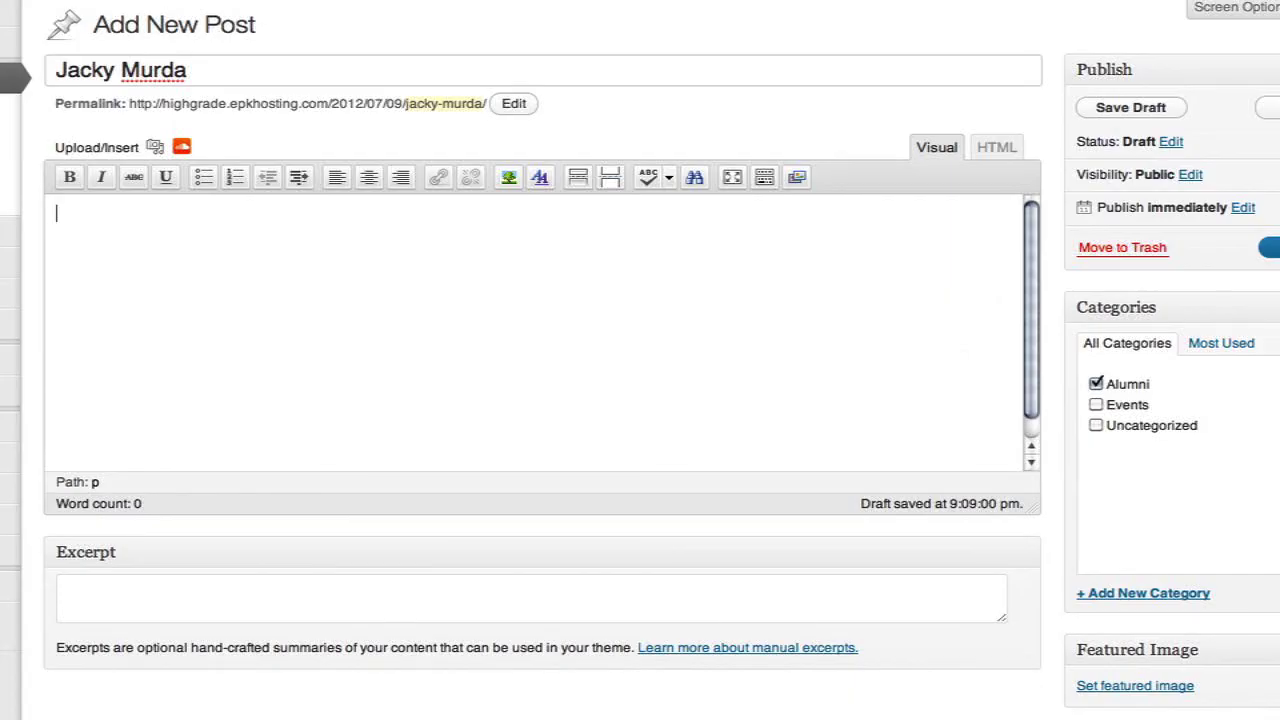
key(ctrl+v)
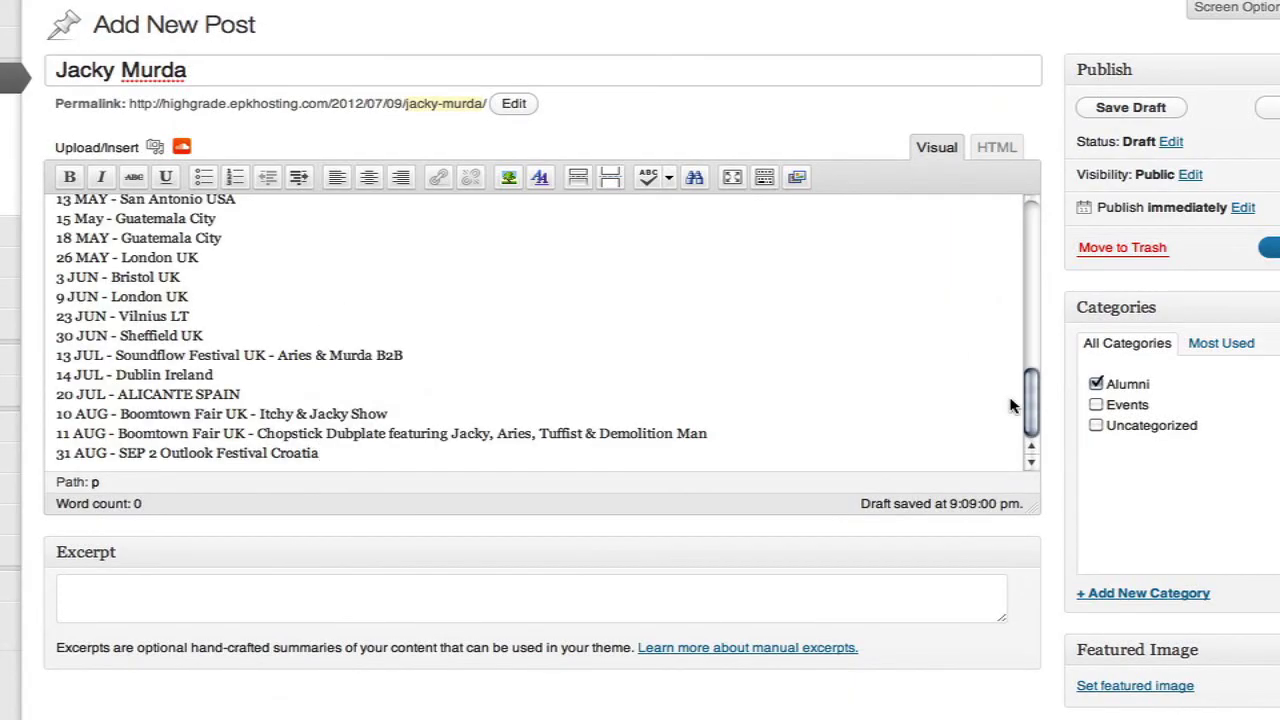
scroll(1010, 405, up, 10)
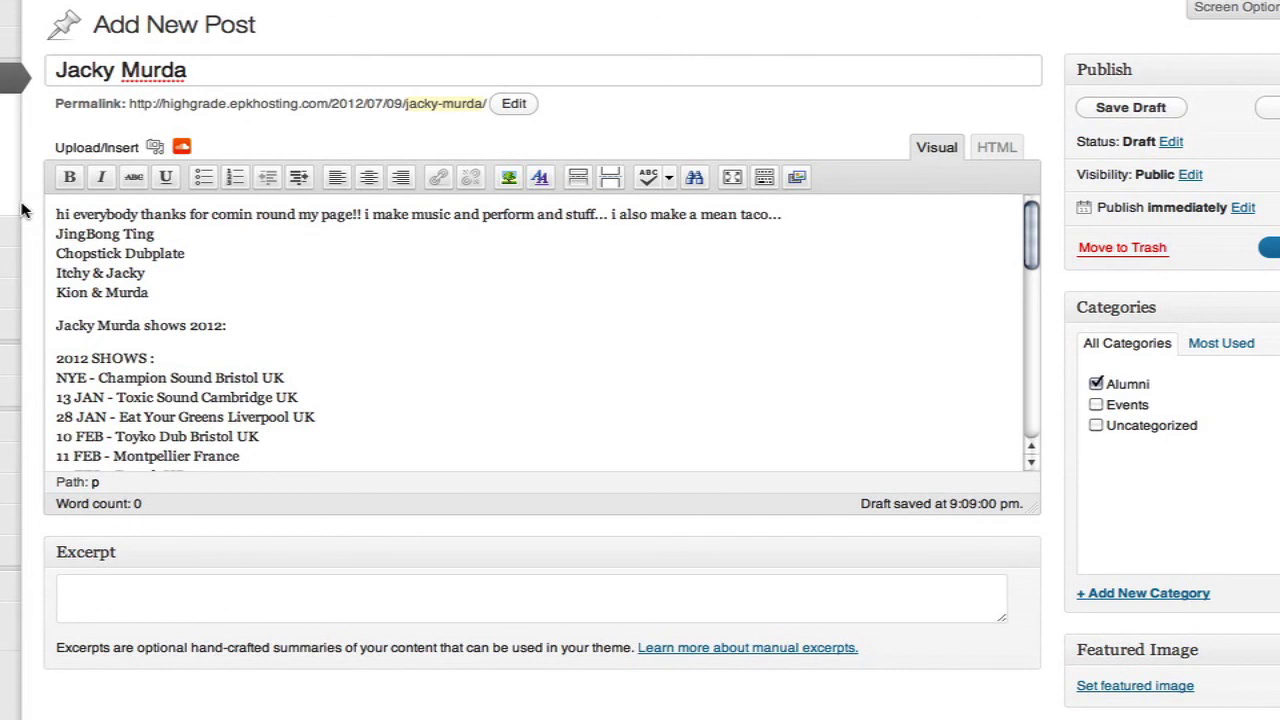
Upload jacky-murda.jpg, make it the featured image and insert it right-aligned at full size beside the biography
click(155, 148)
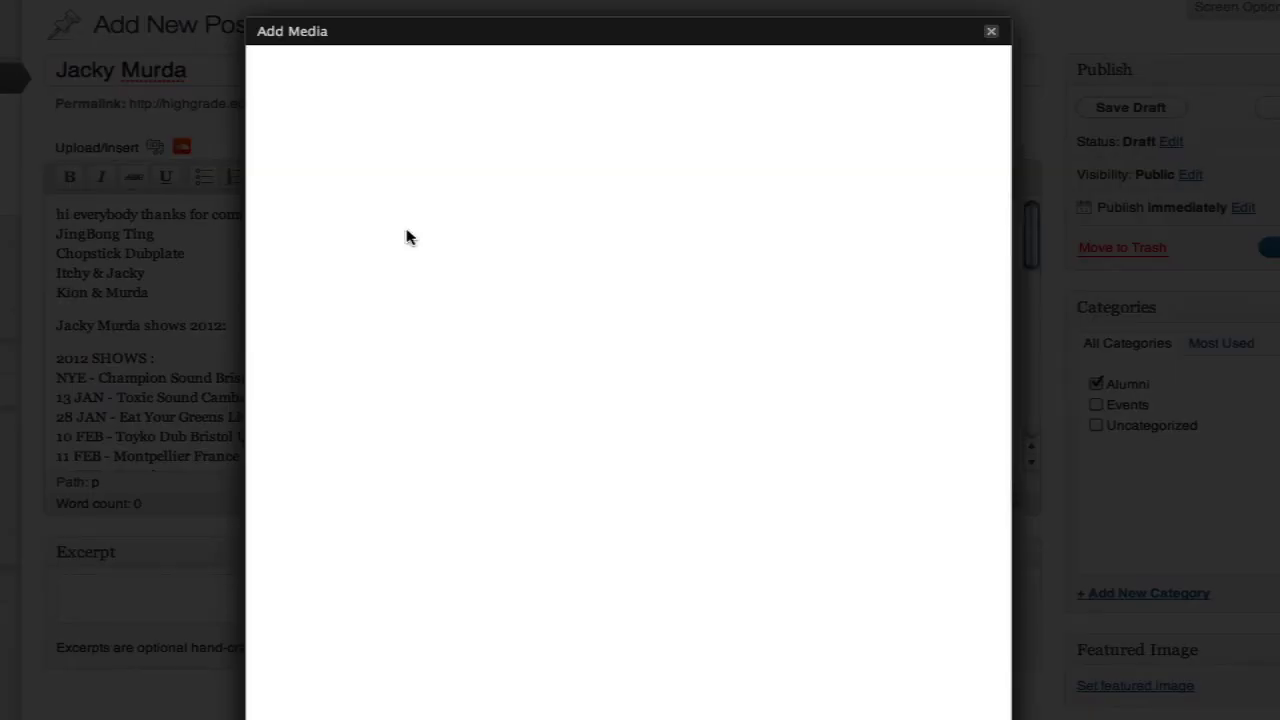
click(638, 272)
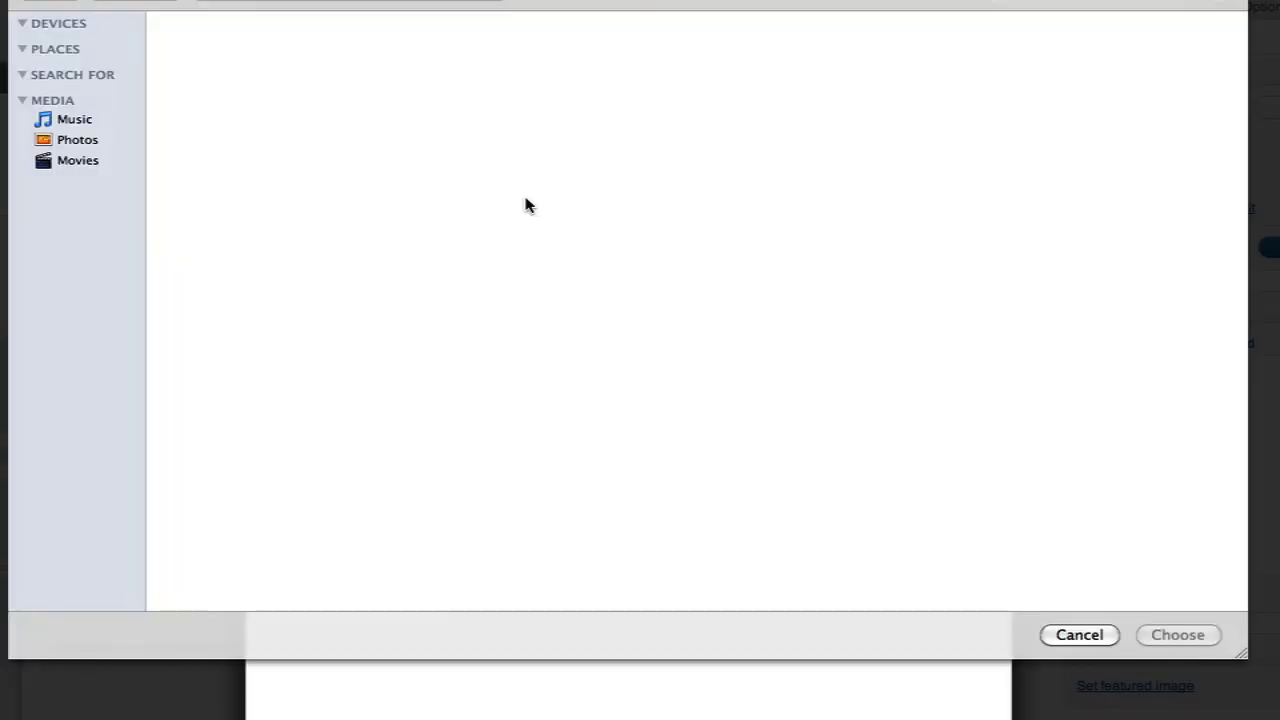
double_click(440, 55)
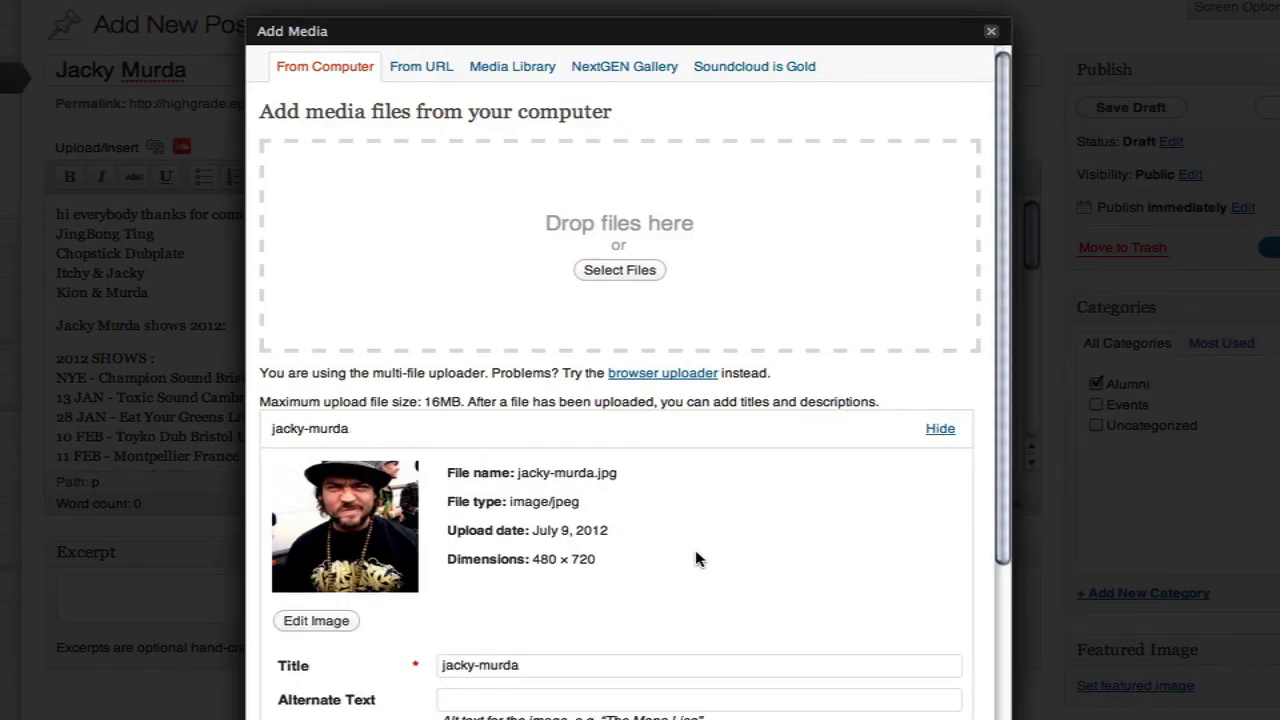
scroll(903, 649, down, 5)
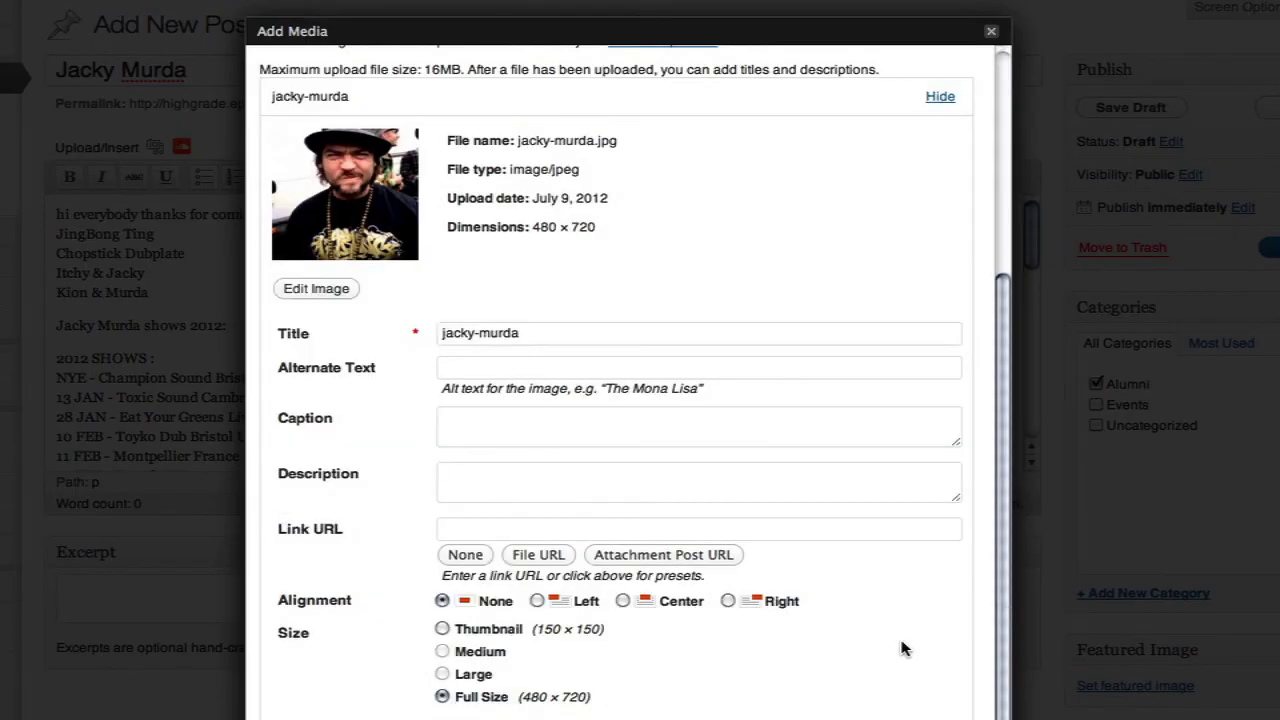
click(728, 601)
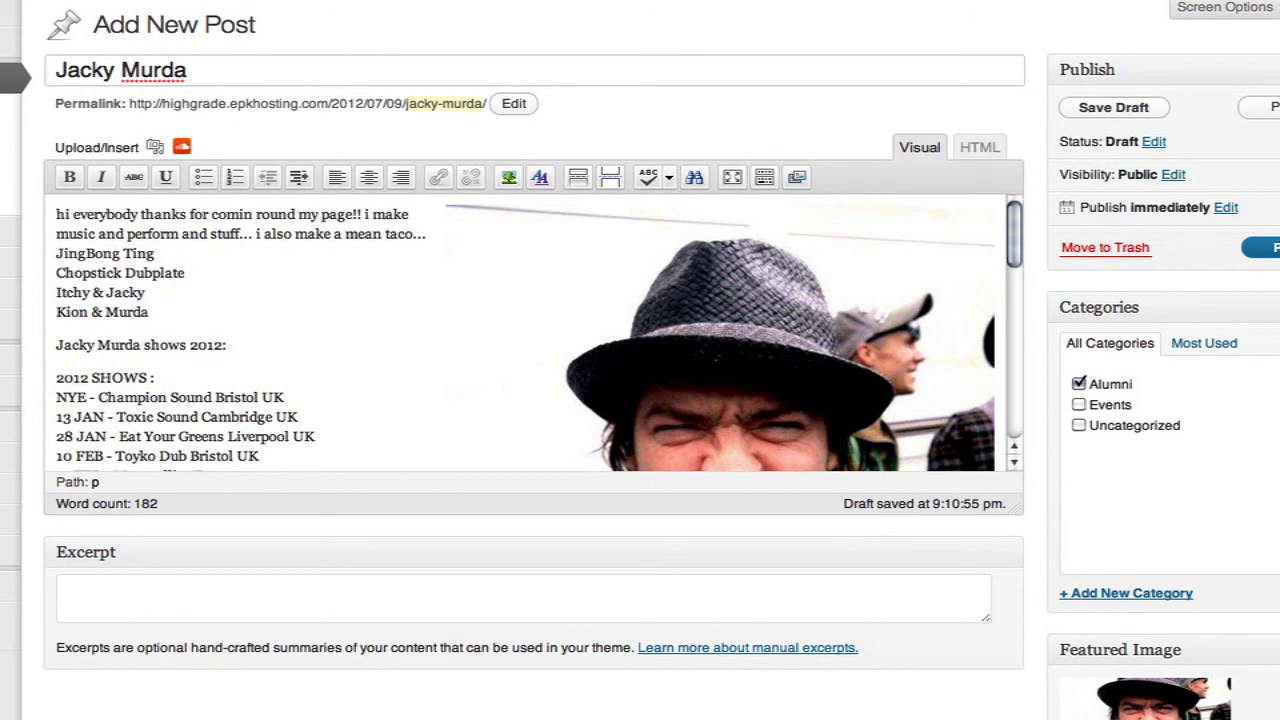
Publish the Jacky Murda post and reload the site's homepage
click(1262, 247)
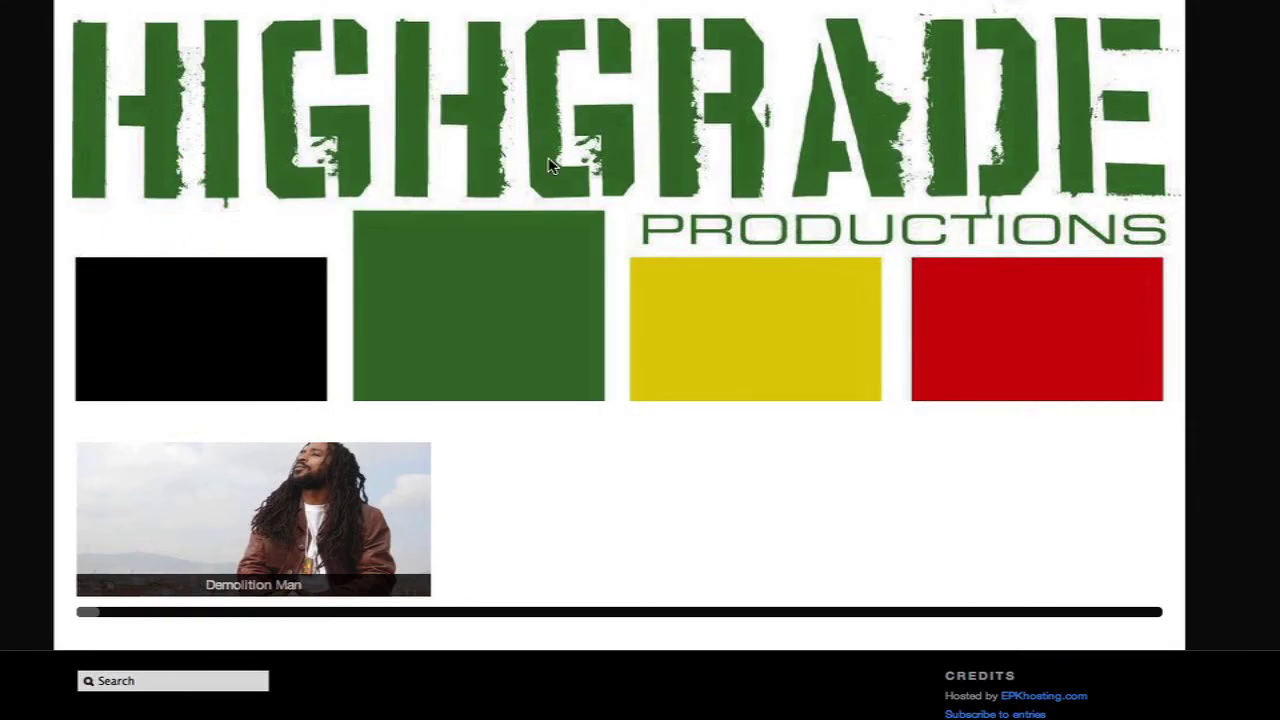
key(super+r)
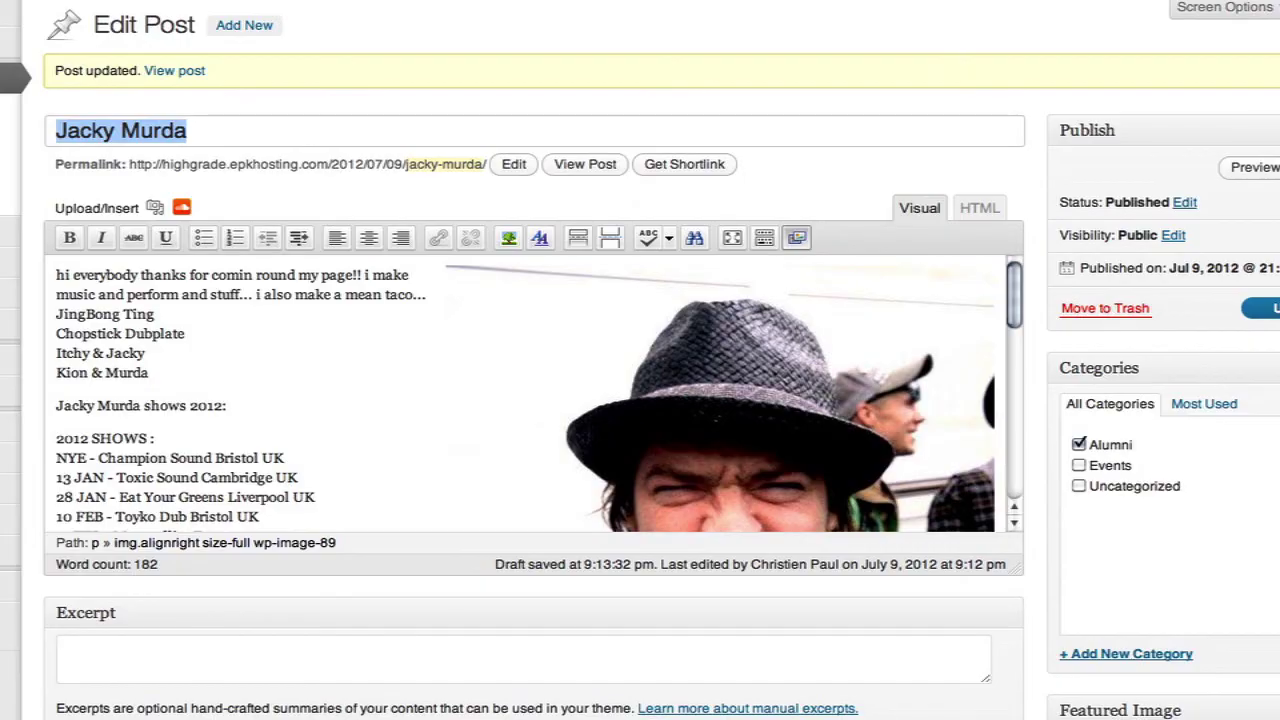
Set the thumbnail width to 310 in the site's media settings and save the changes
scroll(640, 400, down, 3)
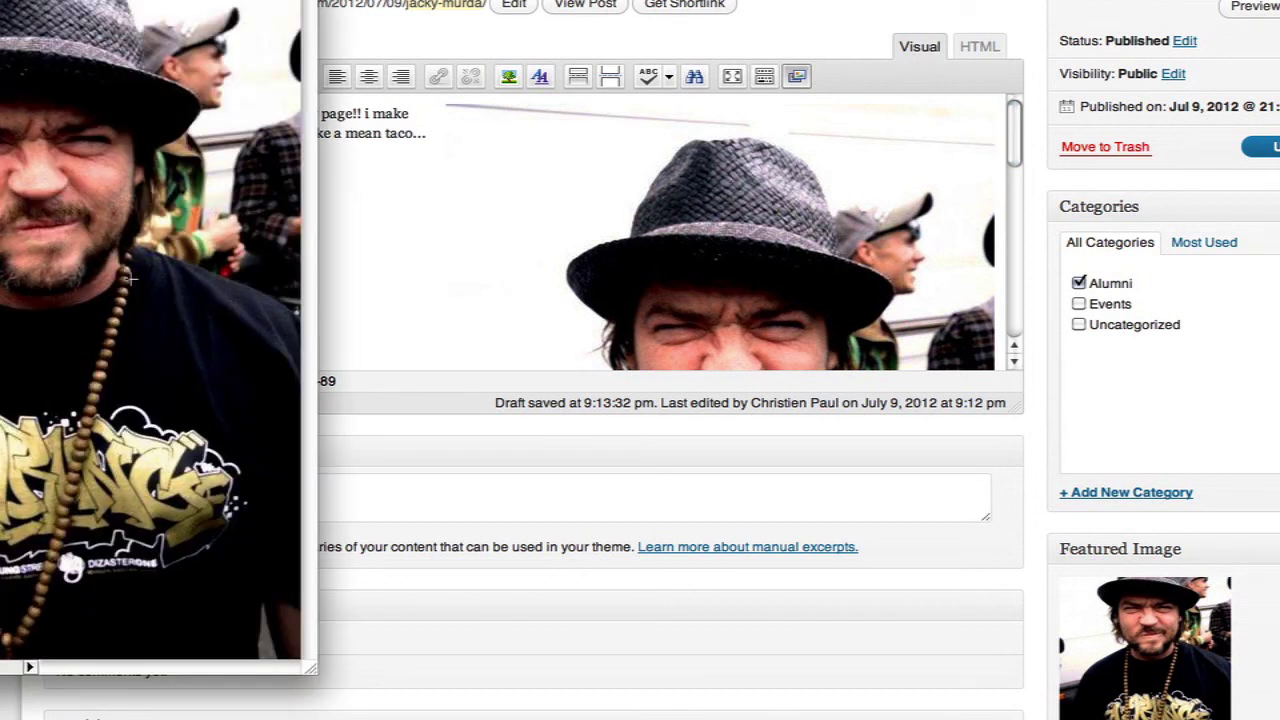
click(327, 430)
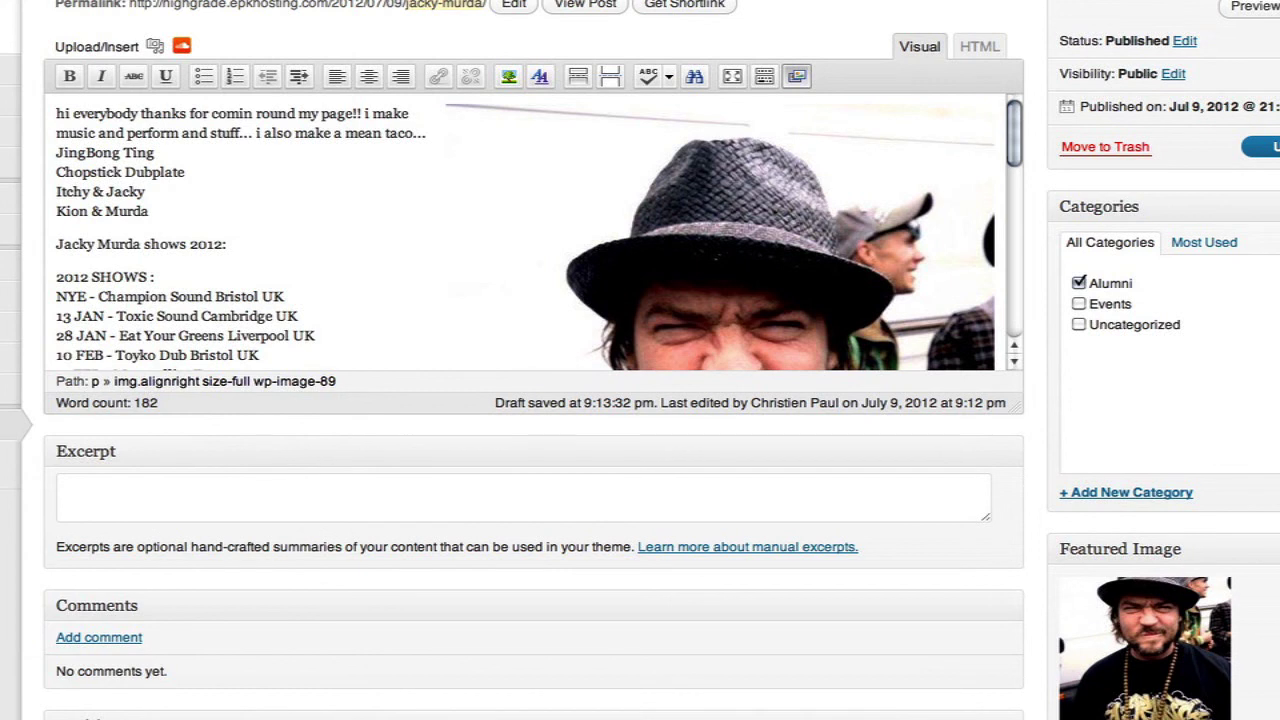
mouse_move(10, 389)
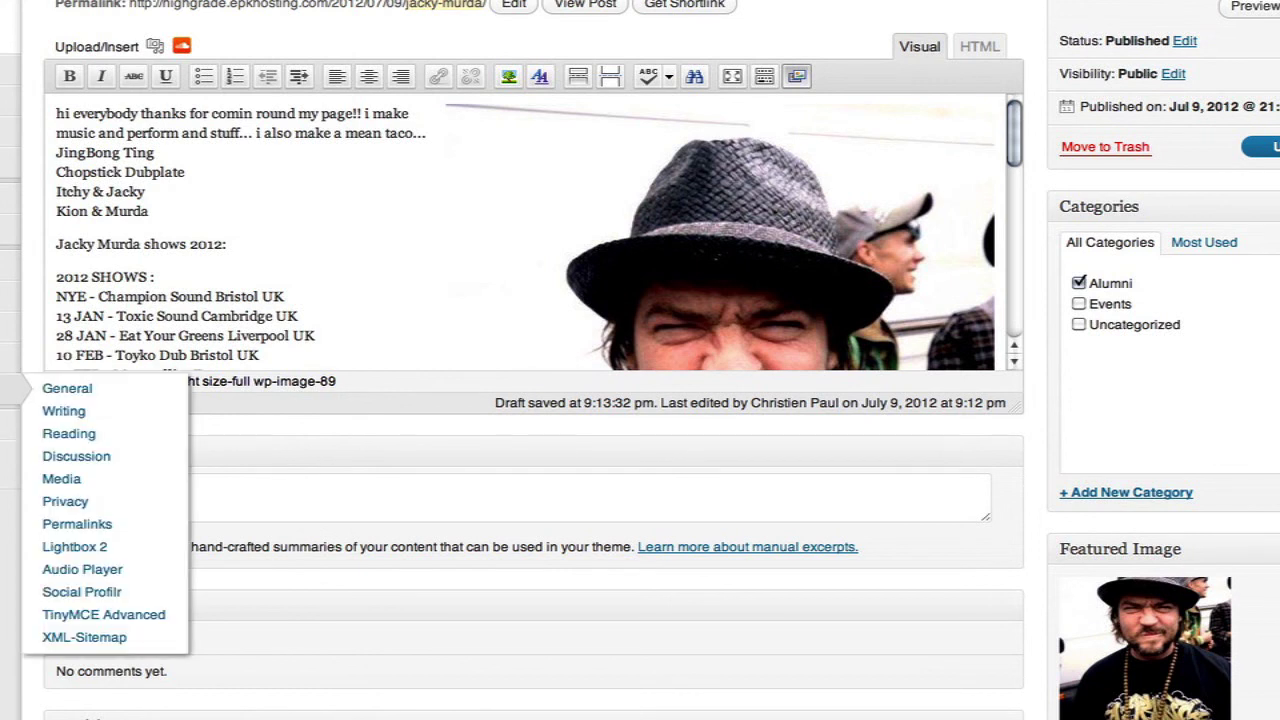
click(146, 491)
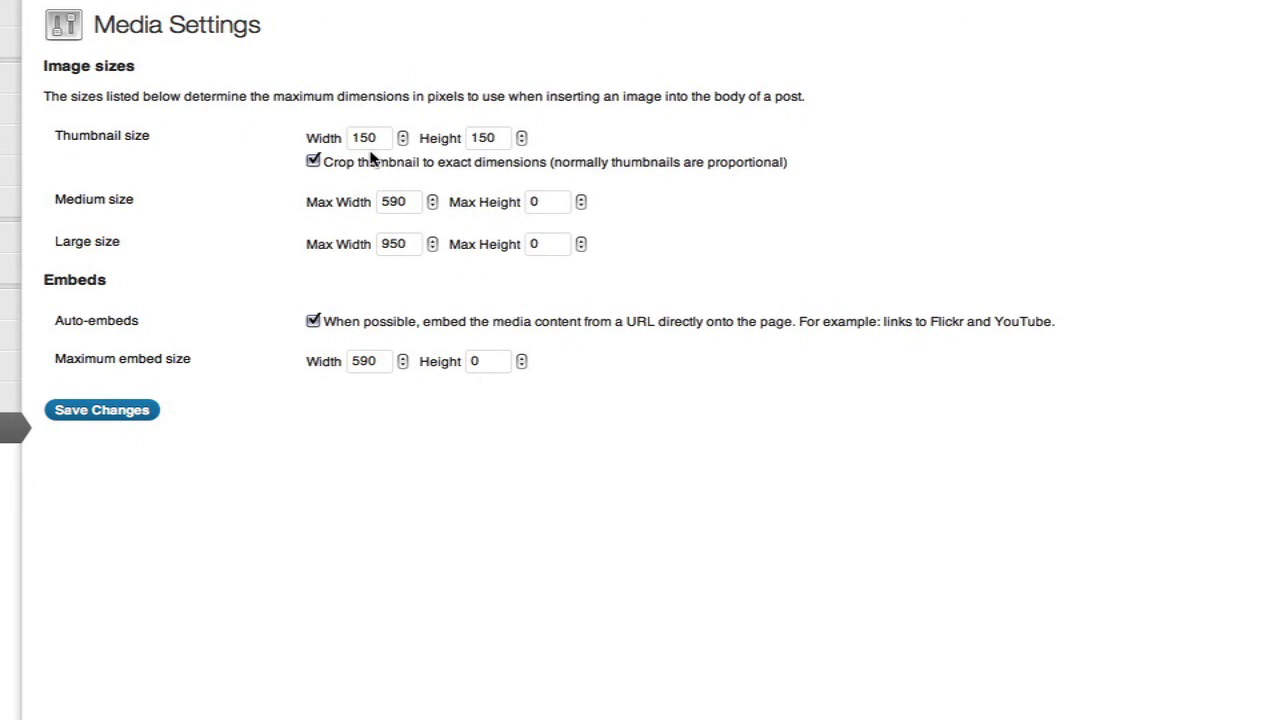
key(Tab)
text(310)
click(125, 414)
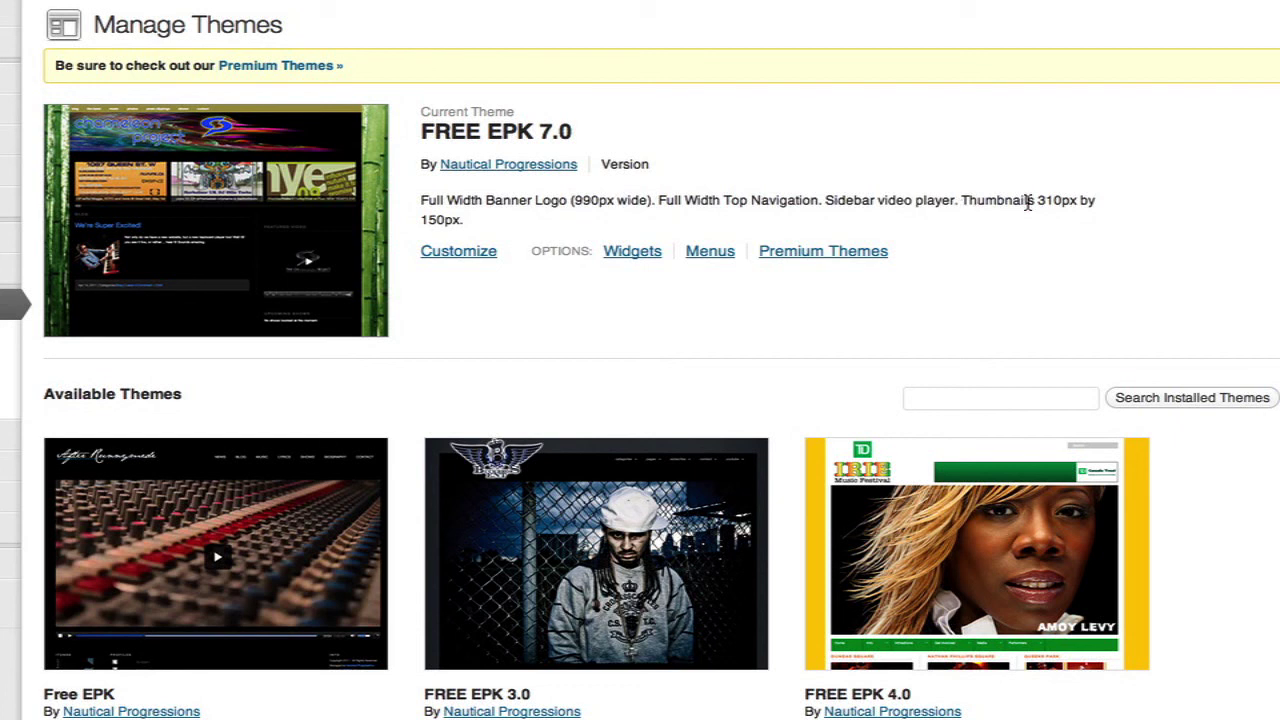
Check the required thumbnail dimensions in the current theme's description
drag(1038, 200, 1134, 217)
drag(962, 200, 1097, 214)
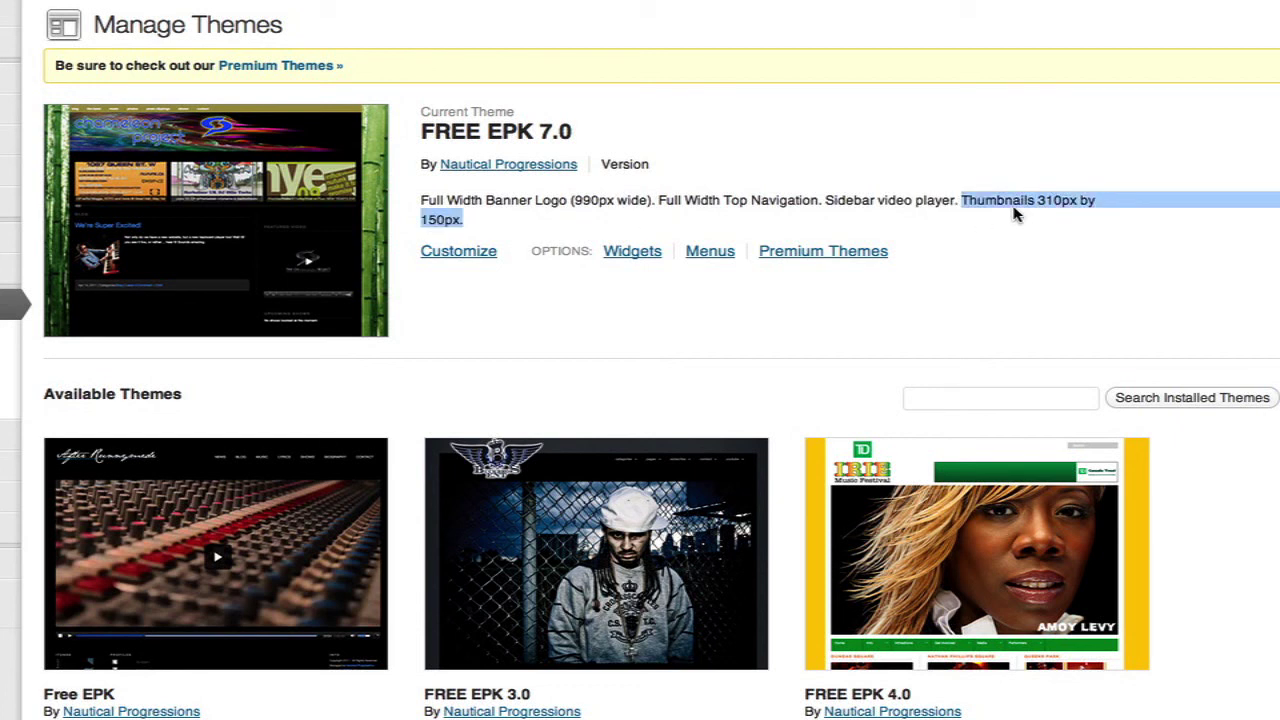
click(434, 212)
In the image editor, crop the photo to 310 × 150 px around the face and save it for web as jacky-murda.jpg on the Desktop
mouse_move(22, 527)
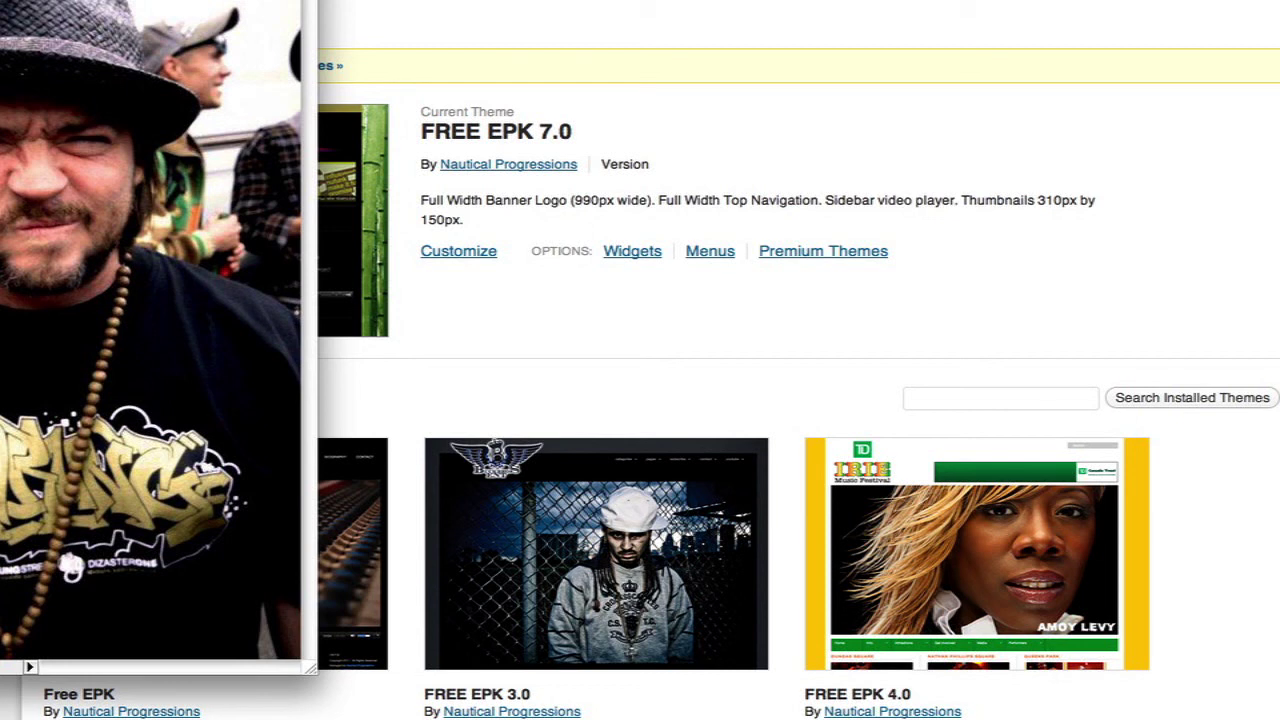
drag(0, 56, 300, 398)
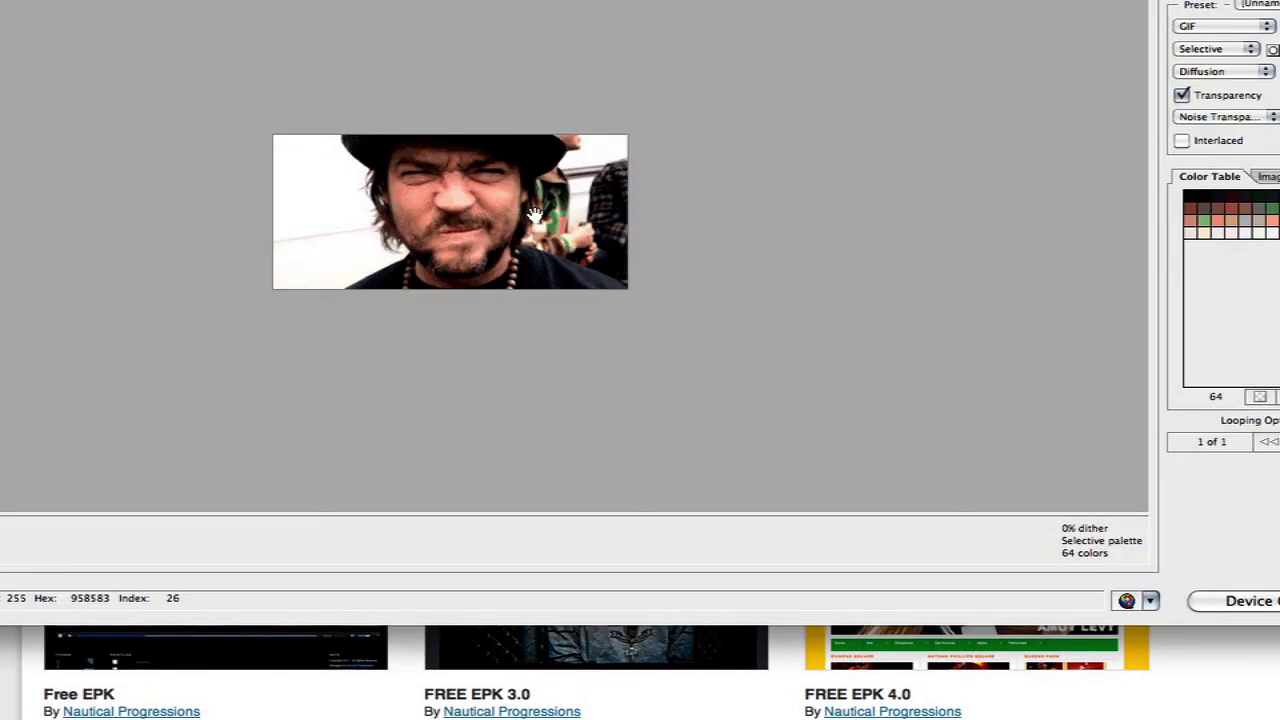
click(1220, 26)
click(1200, 41)
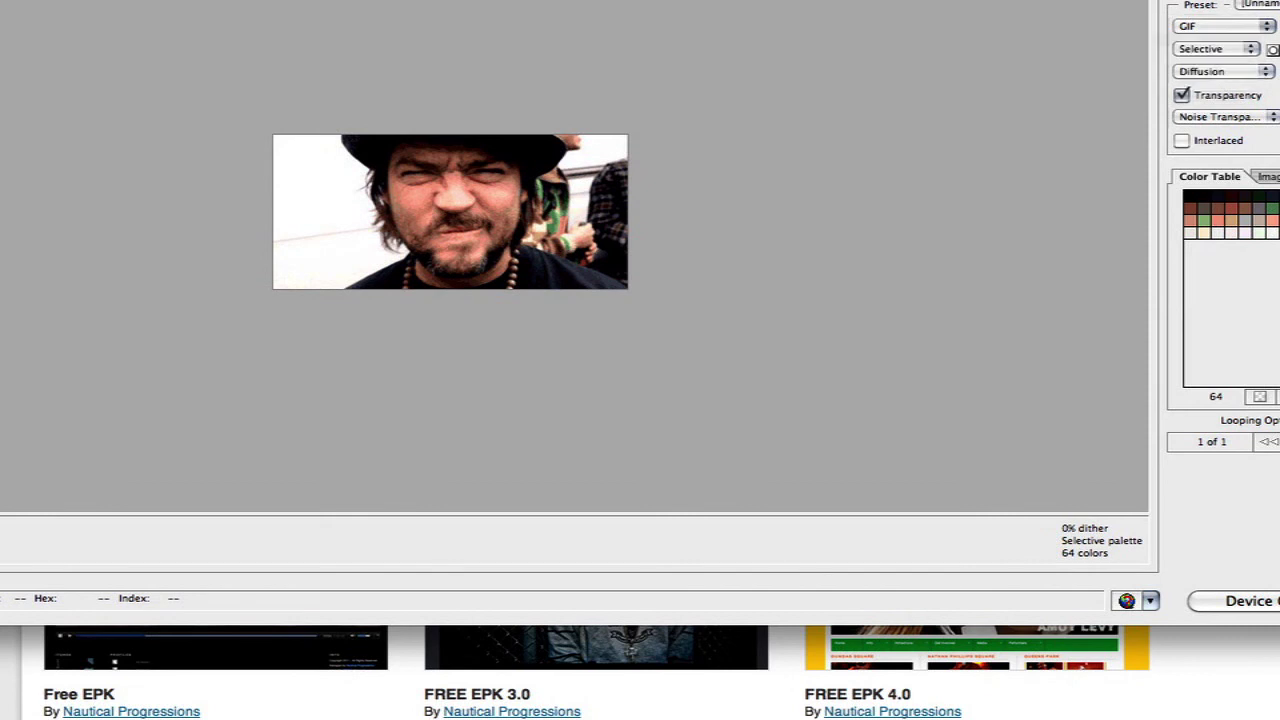
key(Return)
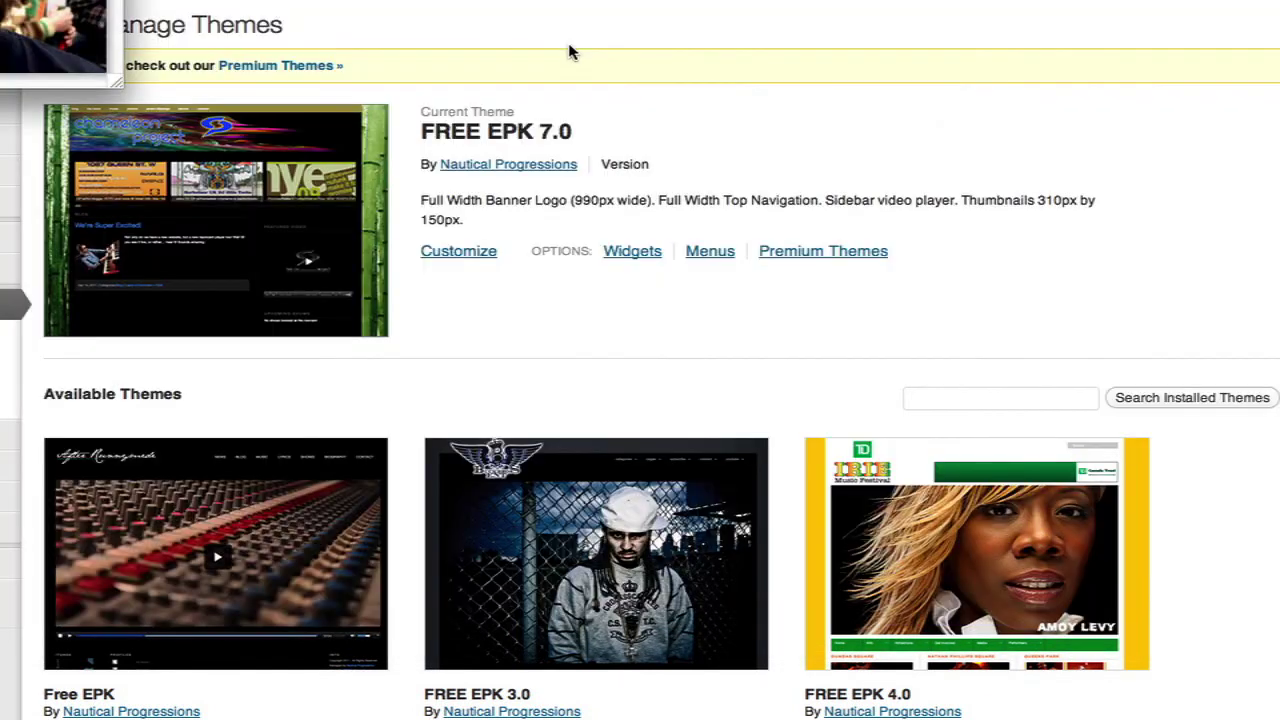
Reopen the Jacky Murda post for editing, collapse its categories and remove the featured image
click(10, 78)
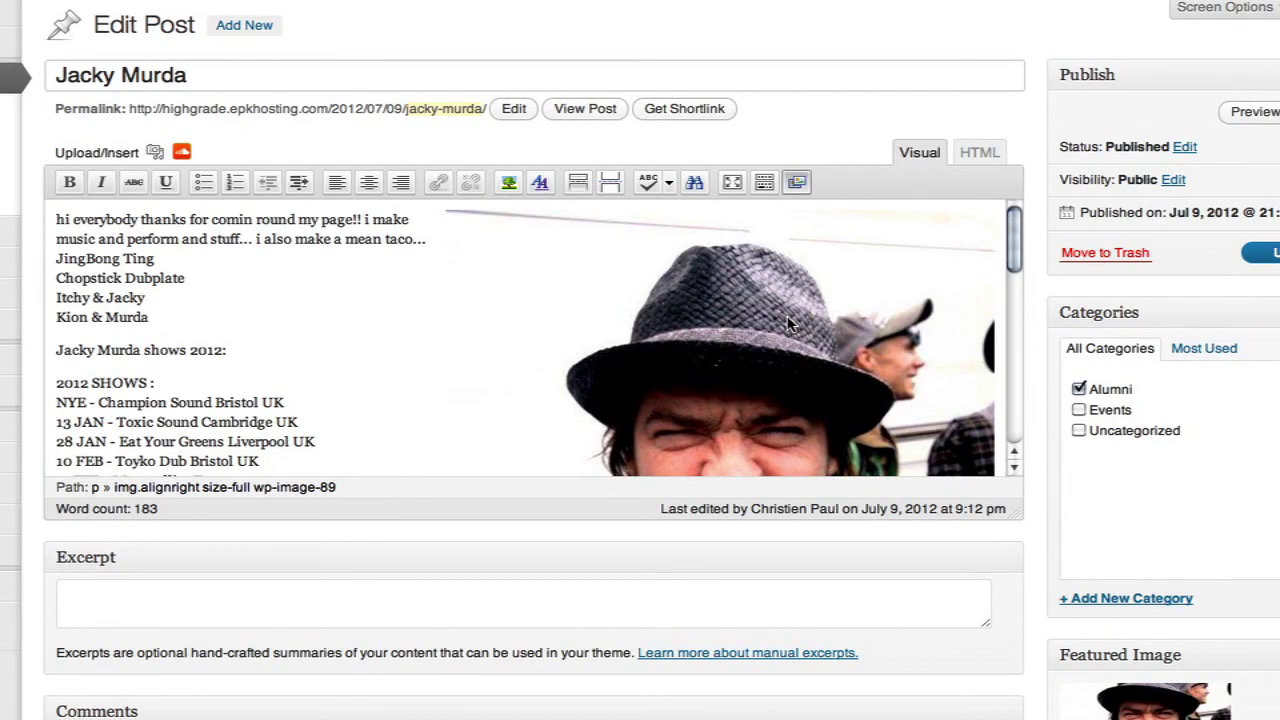
click(1150, 312)
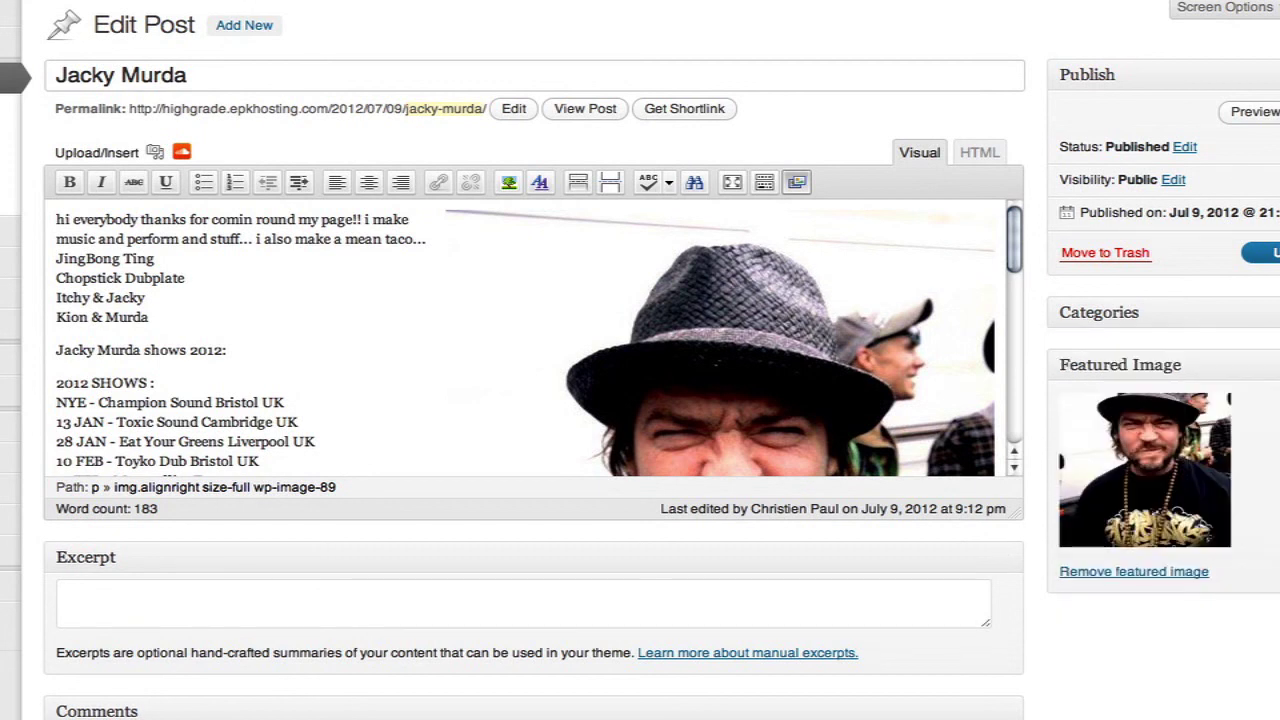
click(1198, 569)
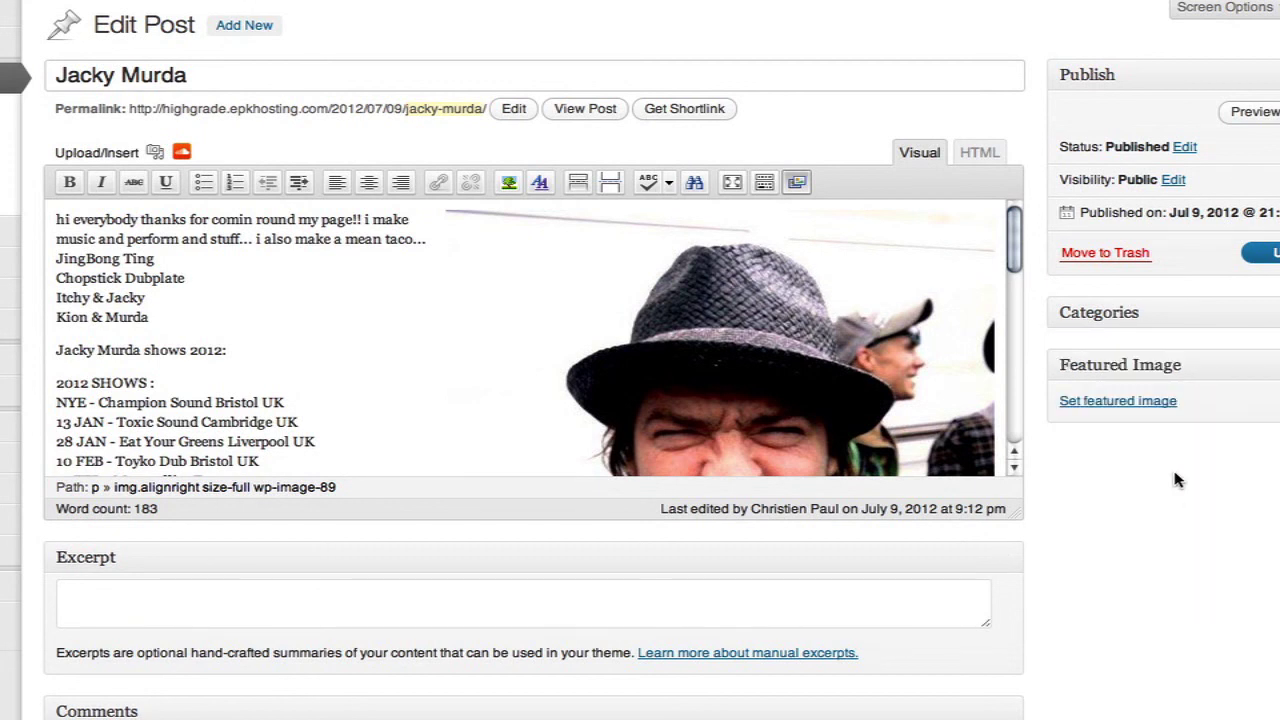
Upload the cropped jacky-murda.jpg from the Desktop as a candidate for the post's featured image
click(1143, 400)
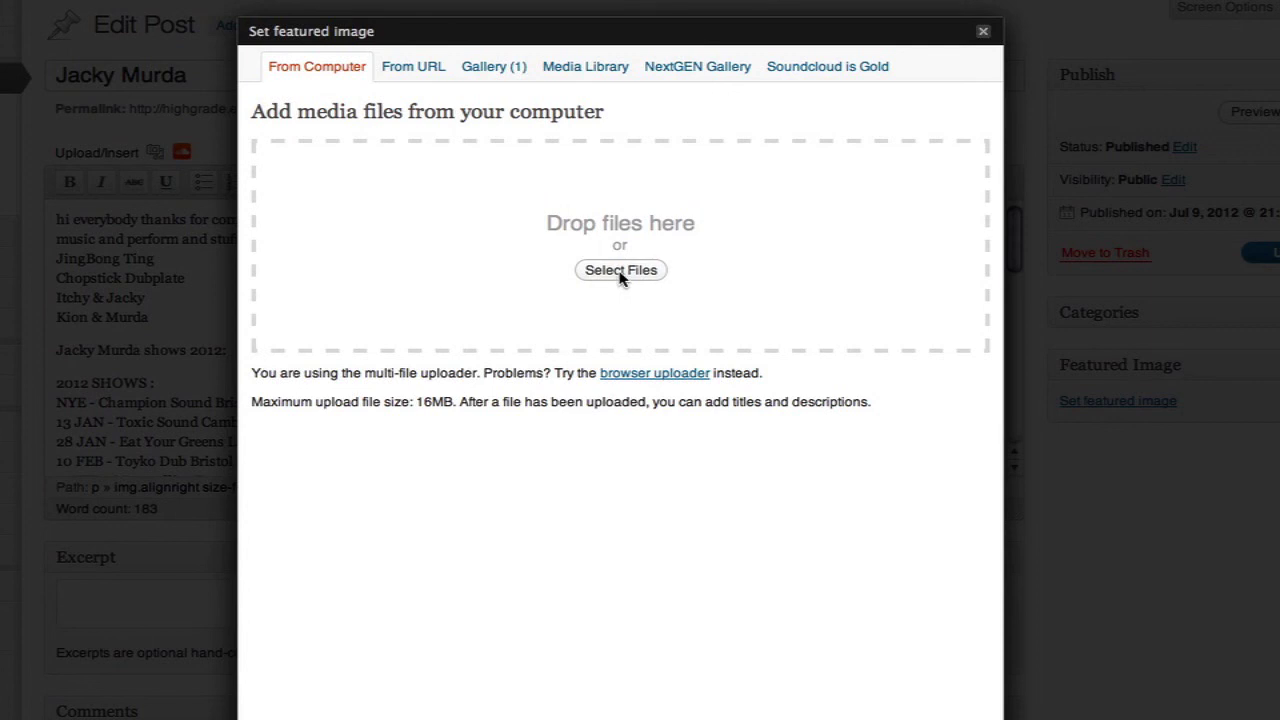
click(623, 271)
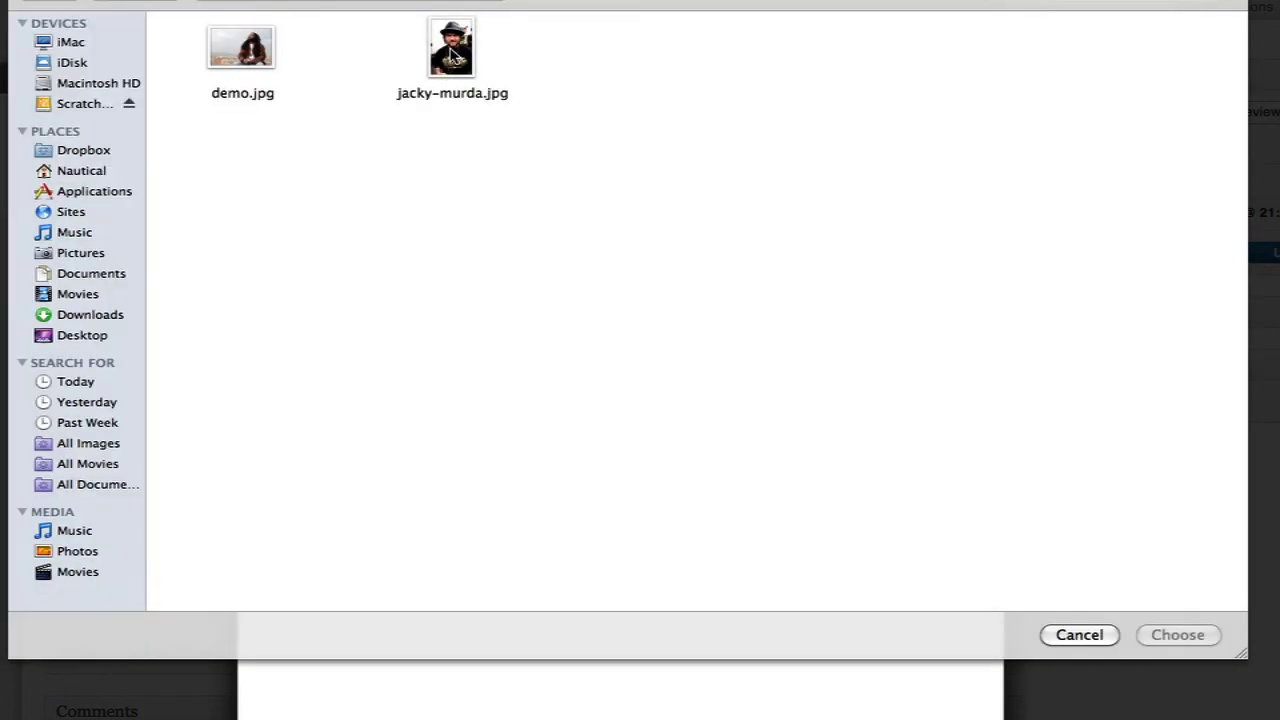
click(84, 335)
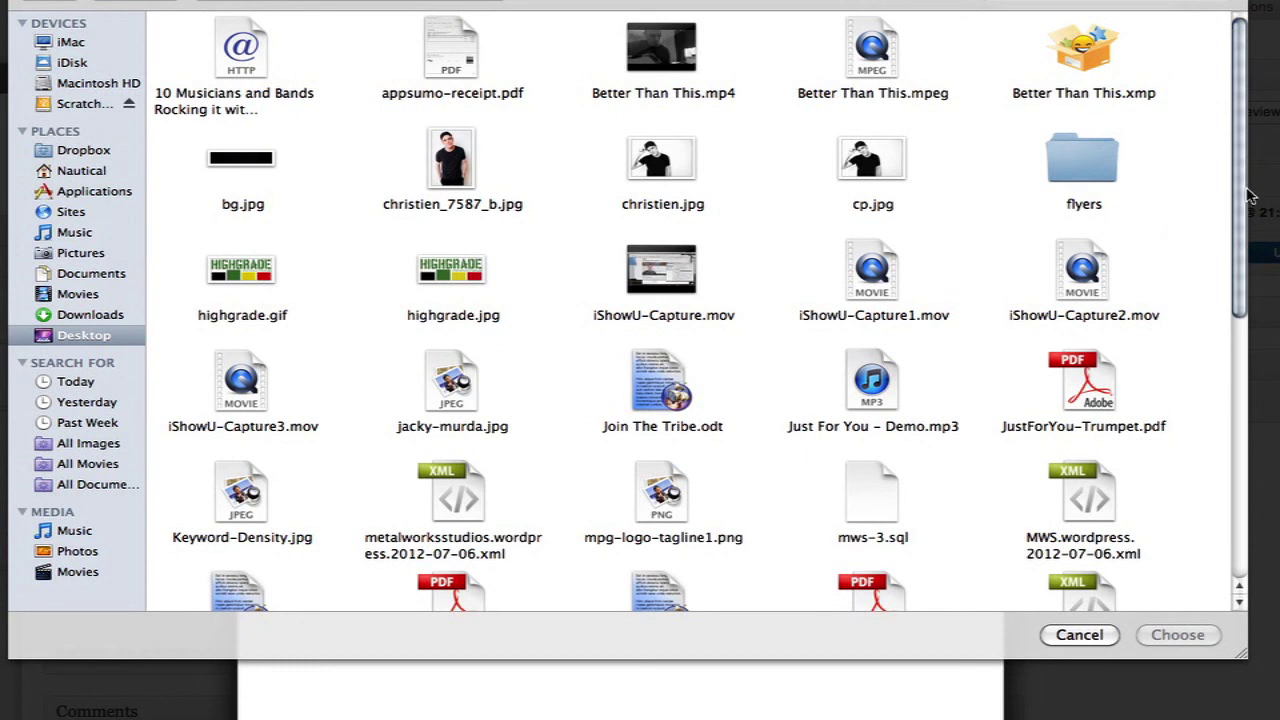
scroll(1210, 394, down, 10)
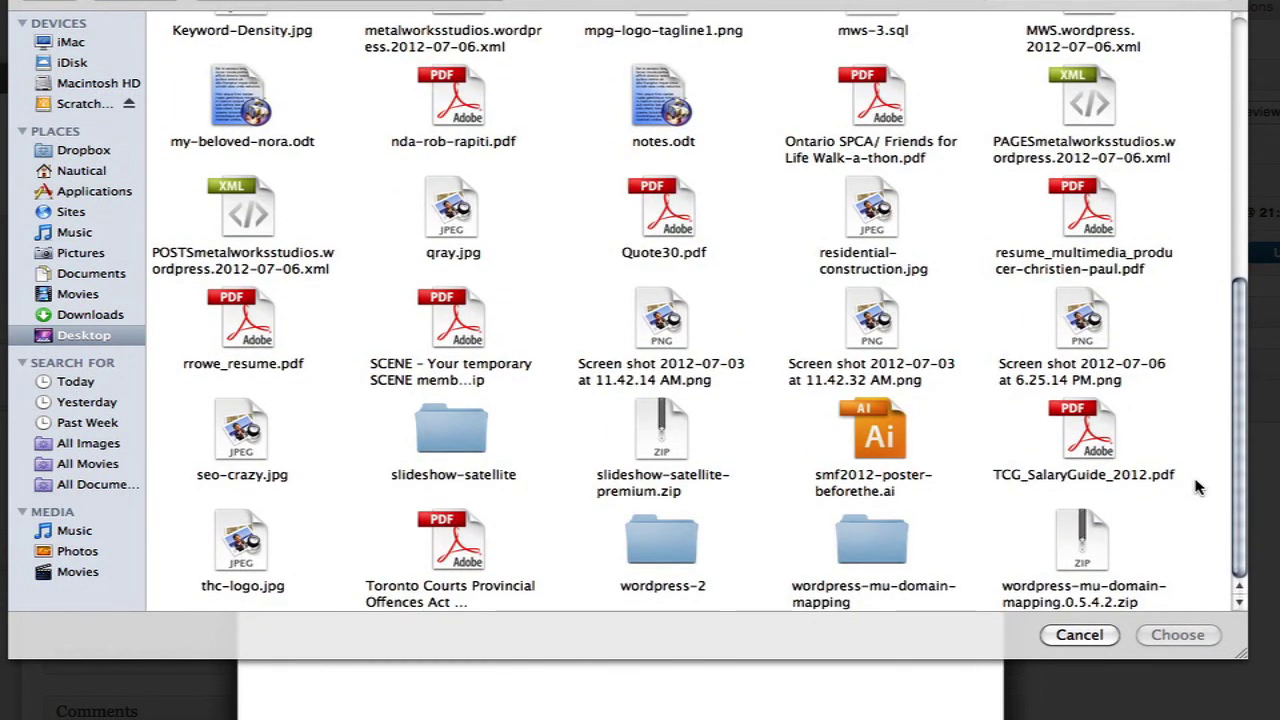
scroll(1199, 487, up, 5)
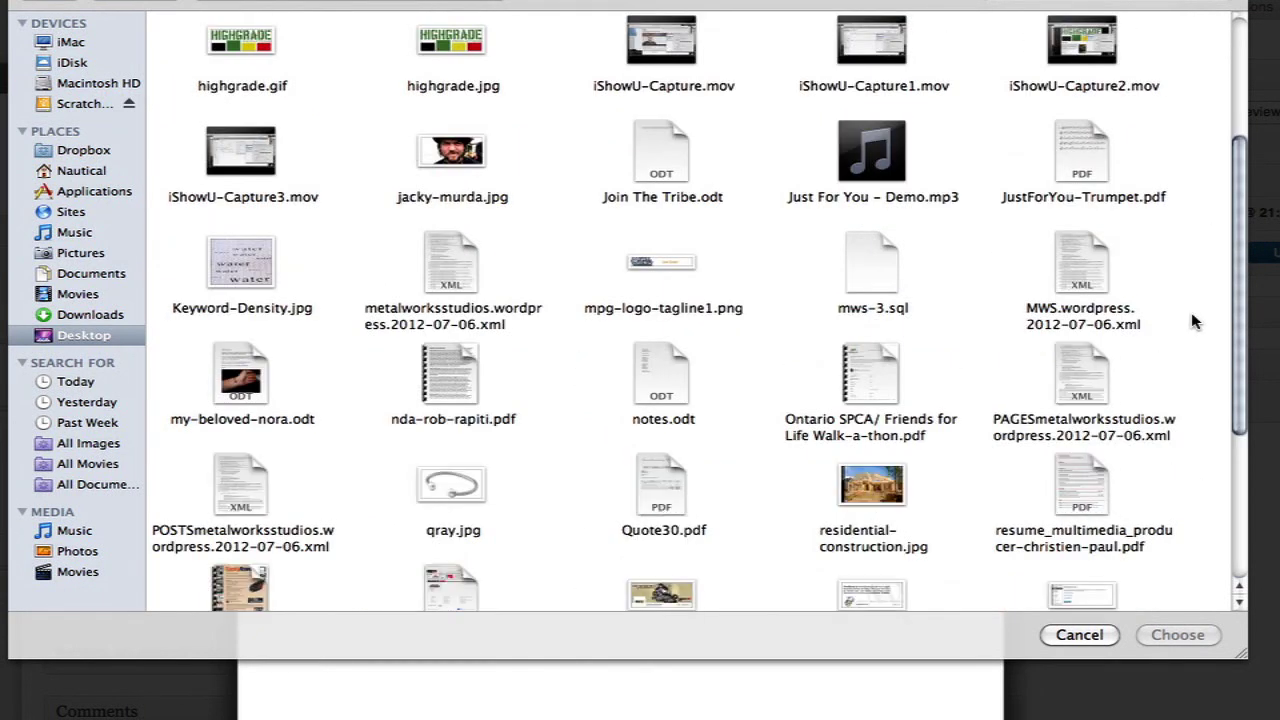
double_click(452, 160)
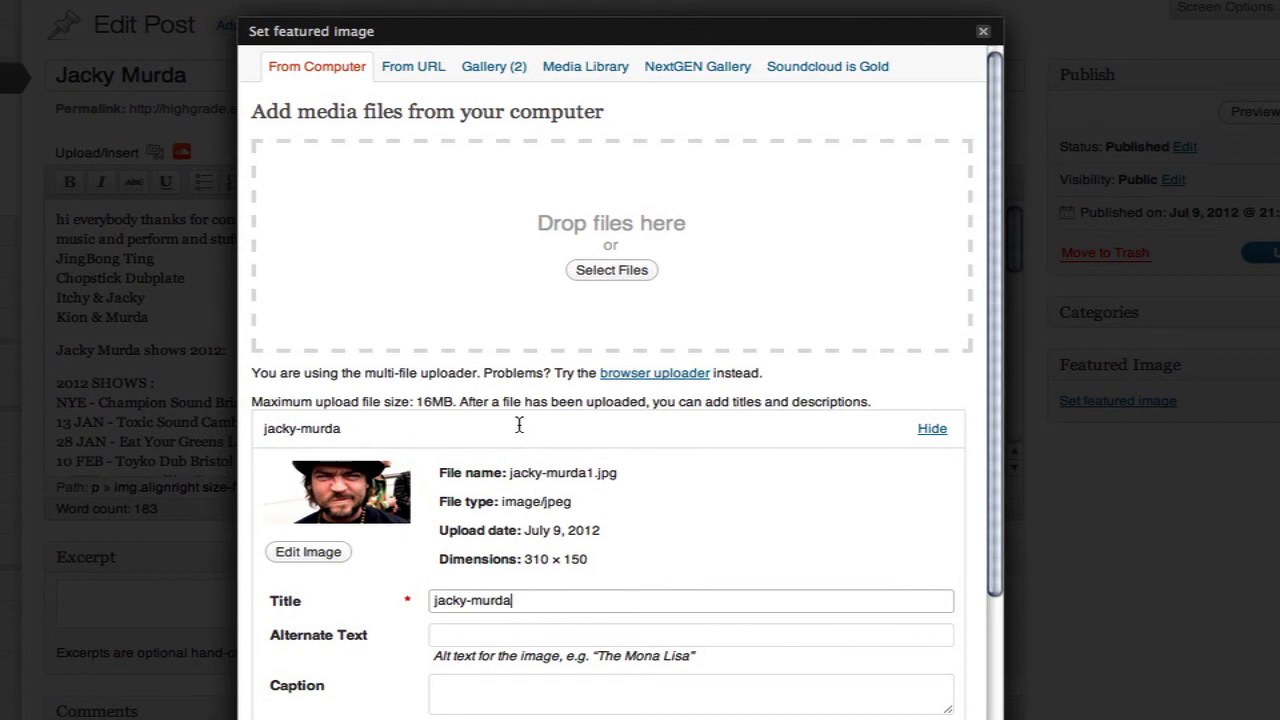
Title the uploaded image "Jacky Murda" and set it as the post's featured image
key(super+a)
text(Jacky Murda)
scroll(990, 690, down, 5)
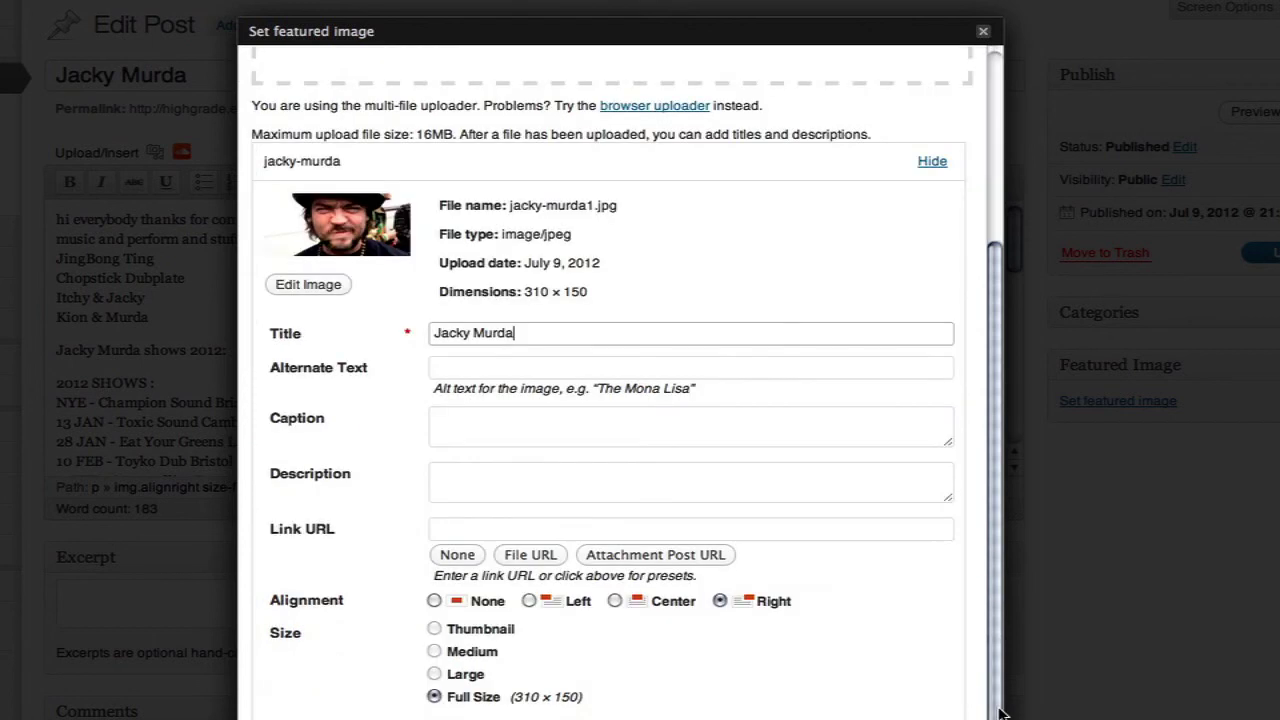
click(534, 716)
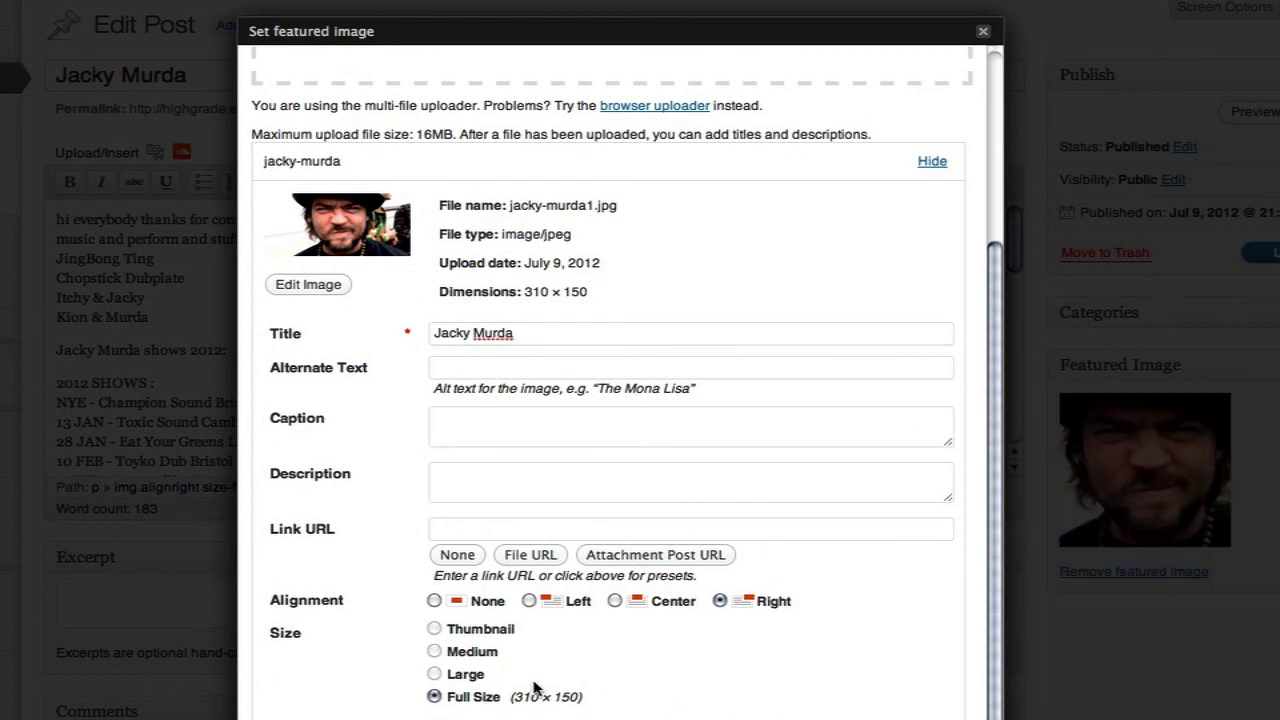